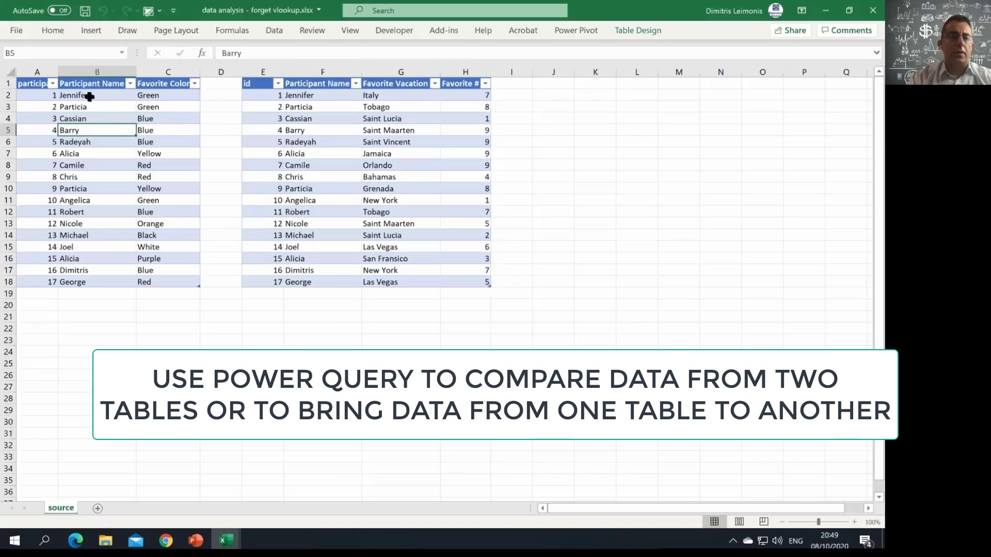
- Examine the columns of the two participant tables: ids, names, favorite colors, favorite vacations and favorite numbers
left_click_drag(36, 96, 84, 96)
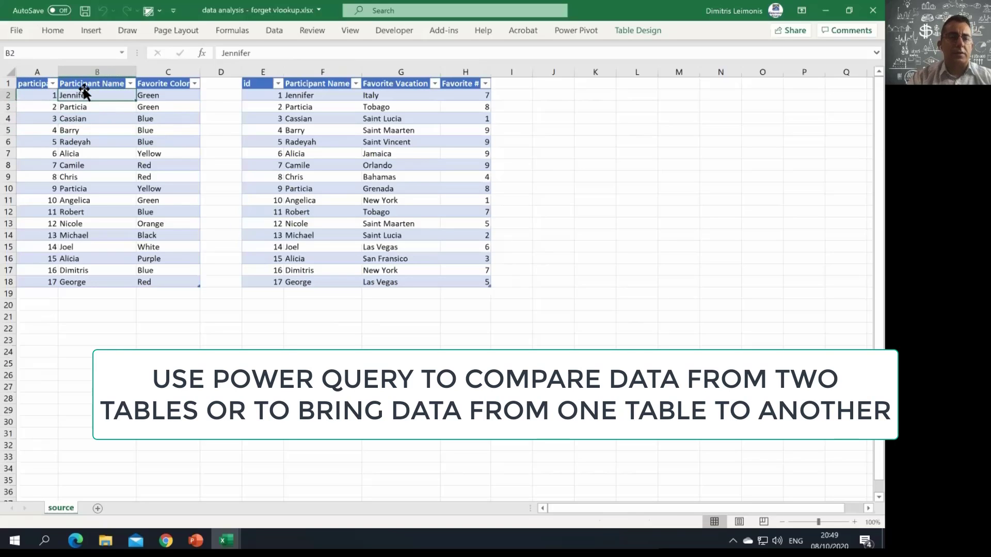
left_click(148, 94)
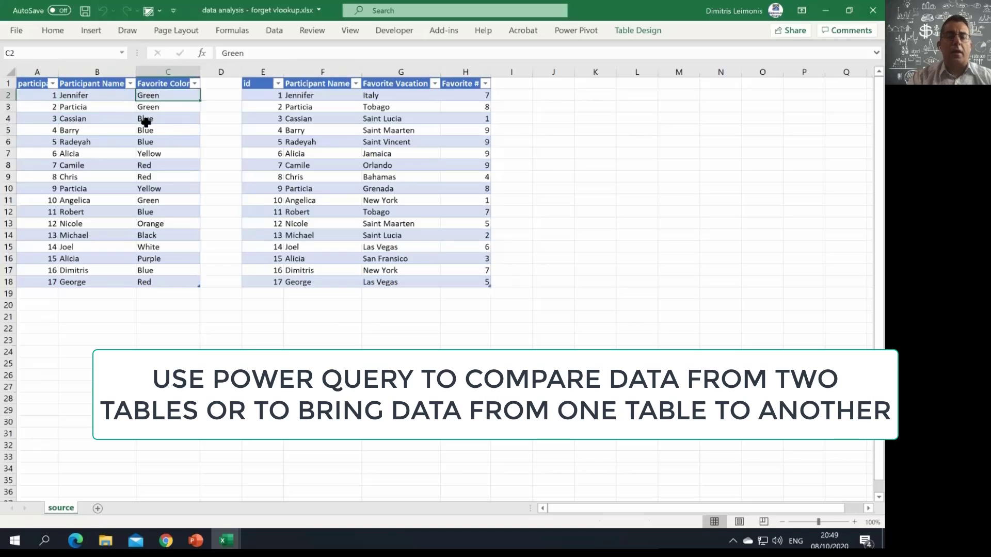
left_click(265, 98)
left_click_drag(287, 98, 339, 113)
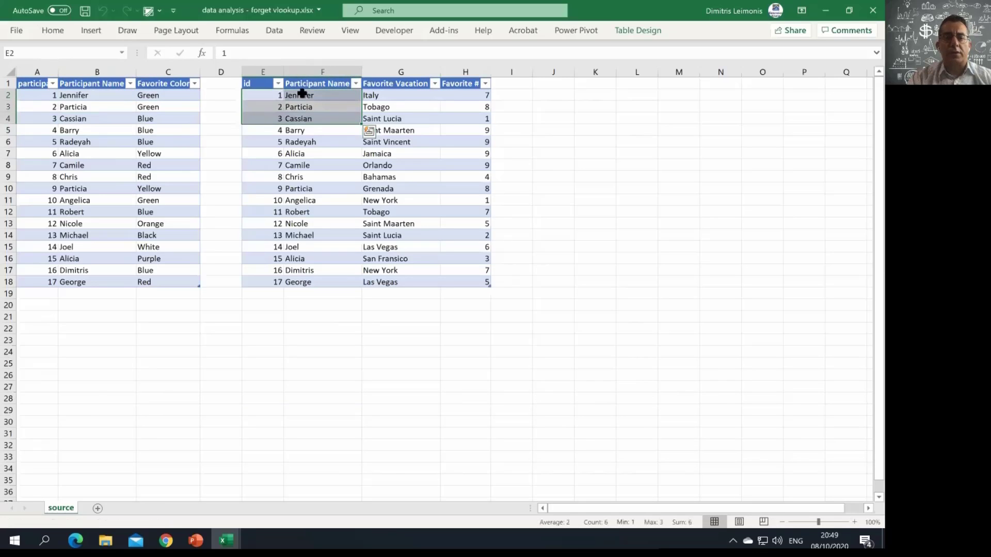
left_click(321, 94)
left_click(371, 95)
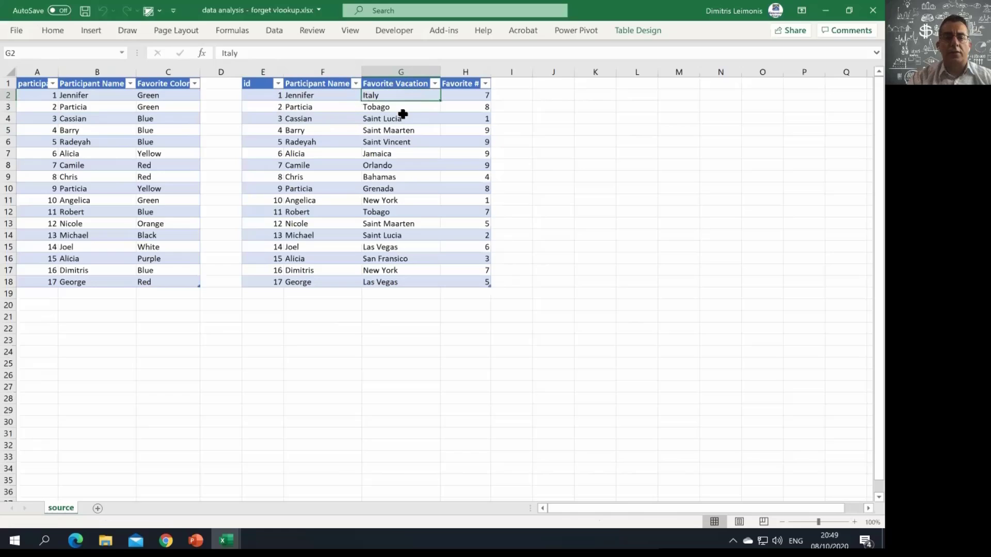
key("Right")
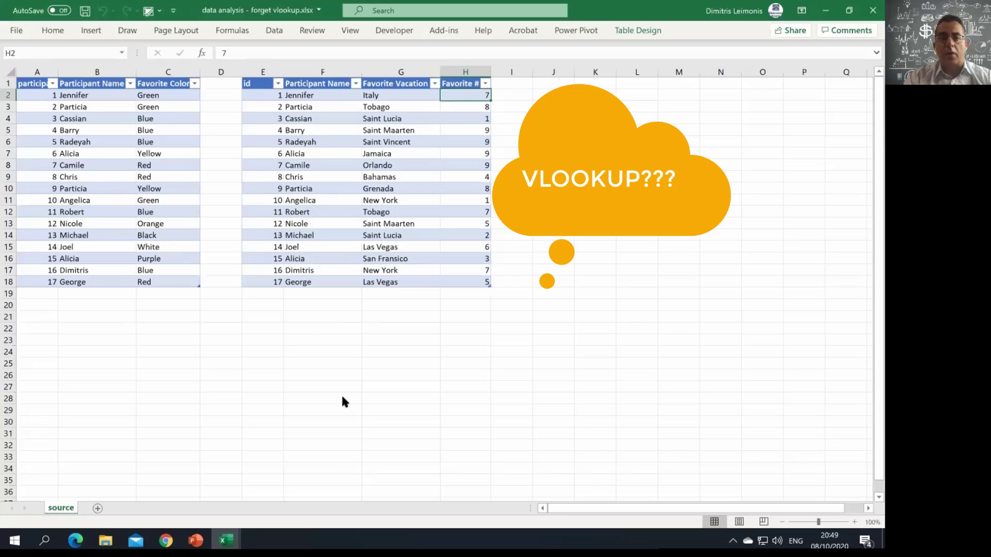
- Save the workbook
left_click(85, 10)
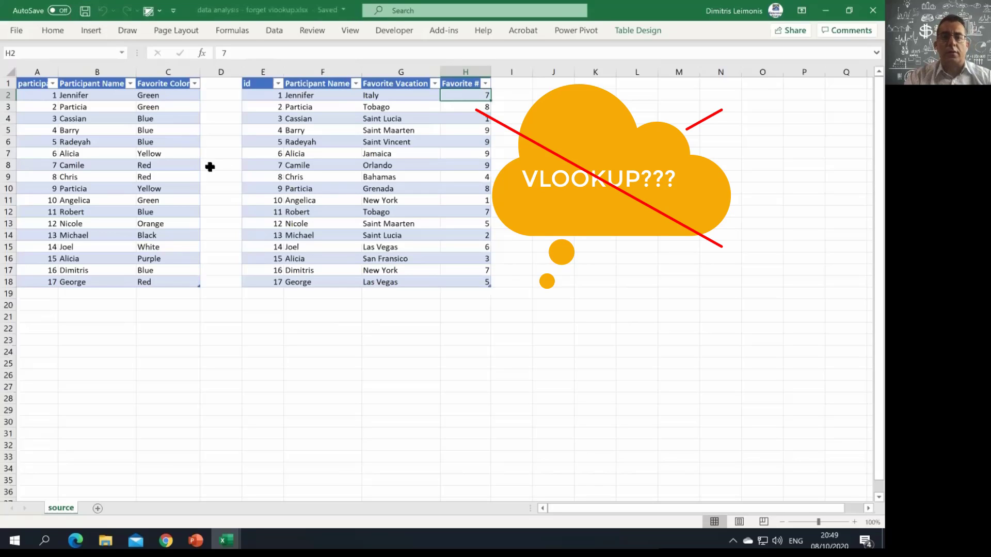
- Look through the available data import sources, including the file-based ones such as workbook, text/CSV and folder
left_click(153, 147)
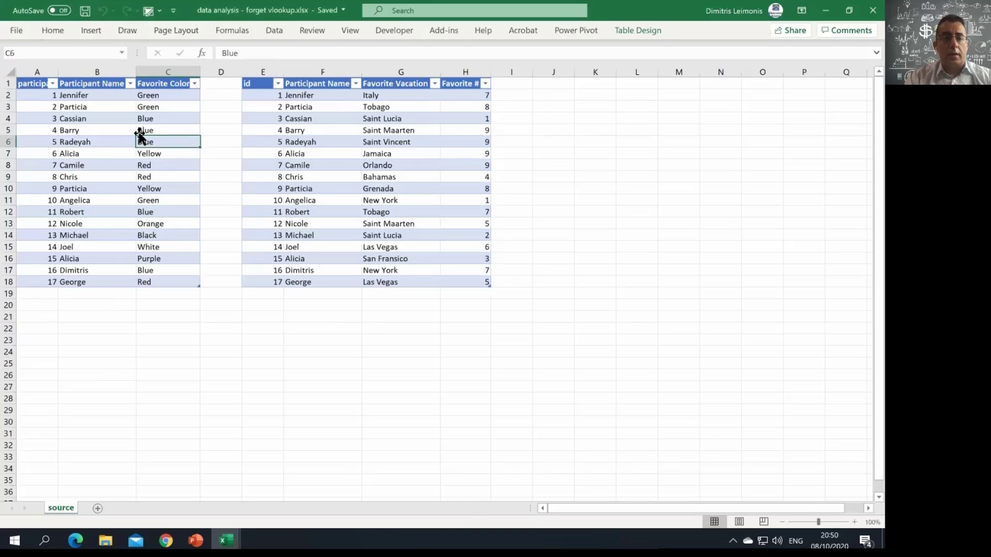
left_click(274, 30)
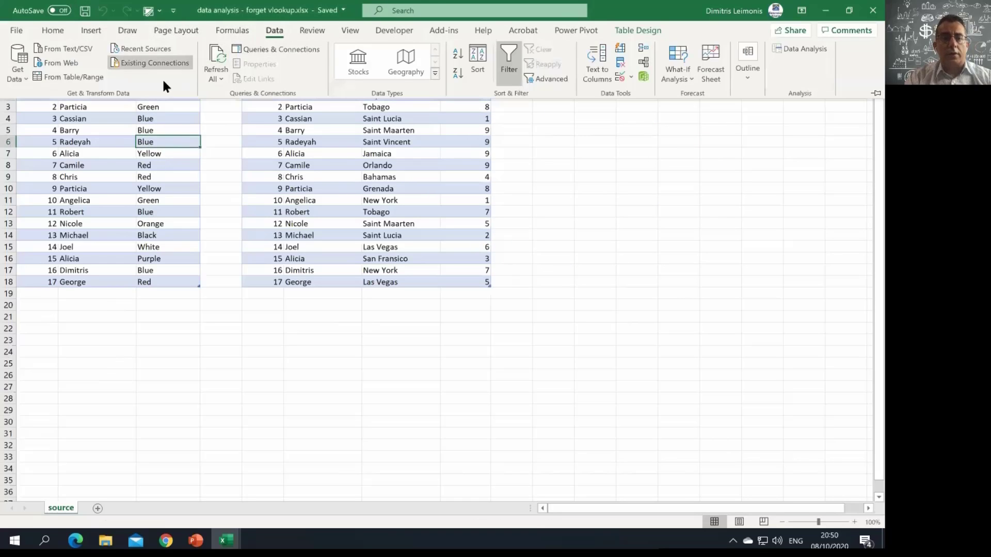
left_click(274, 30)
left_click(21, 74)
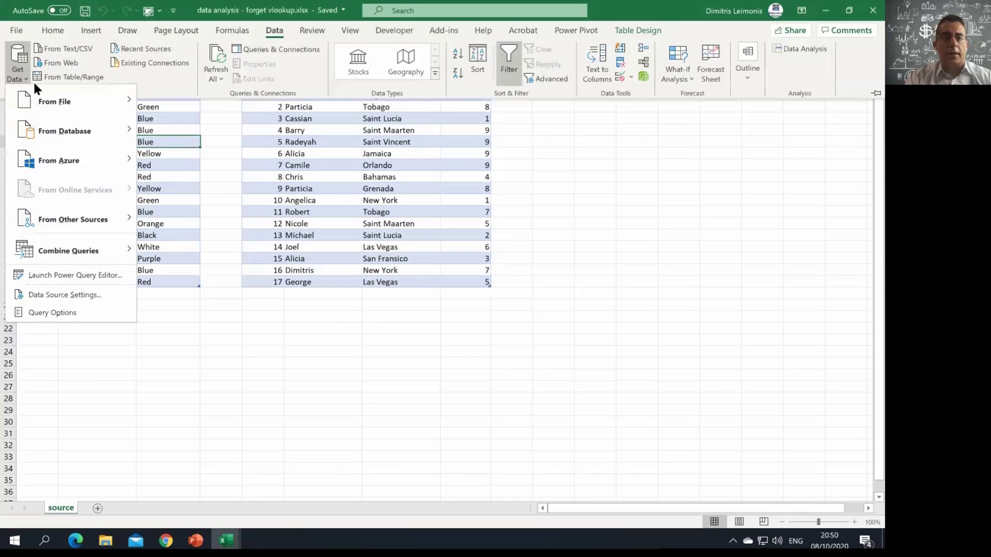
mouse_move(104, 98)
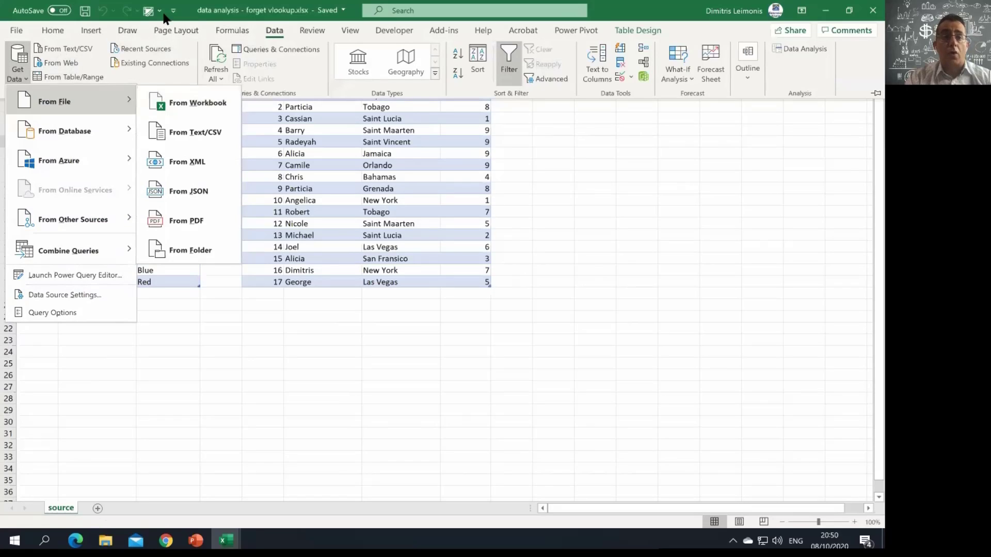
left_click(345, 157)
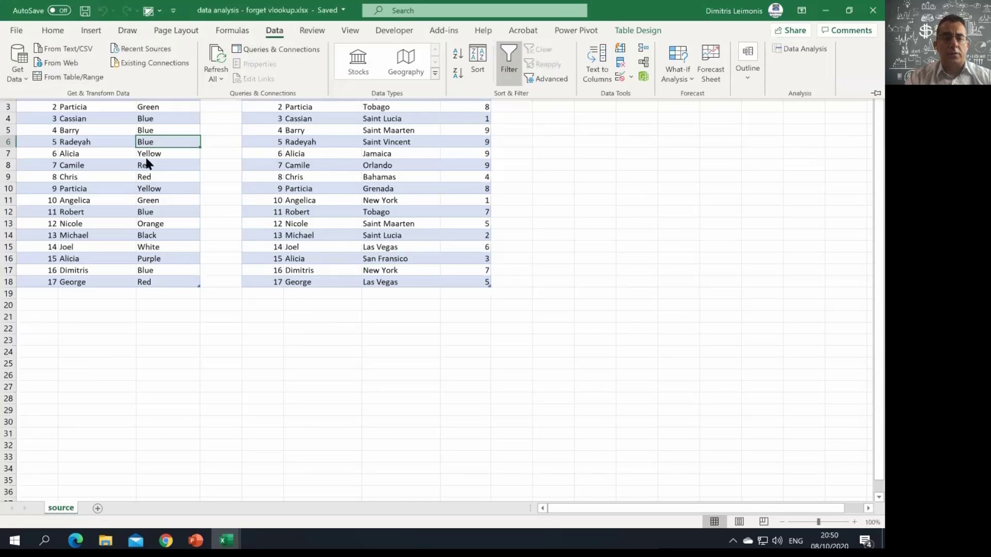
left_click(122, 157)
left_click(122, 143)
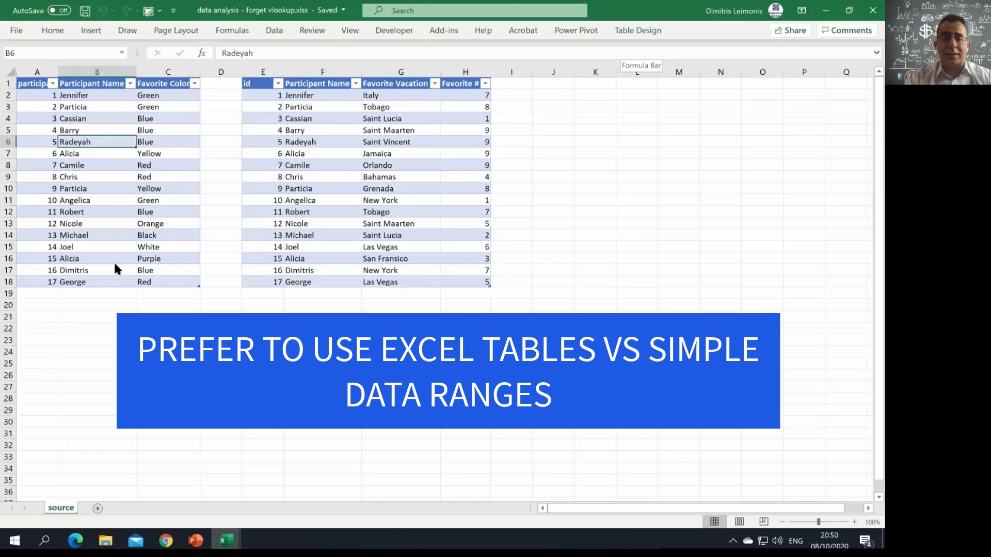
- Add a row directly below the favorite color table with id 18, the participant's first name and the color Green
left_click(50, 283)
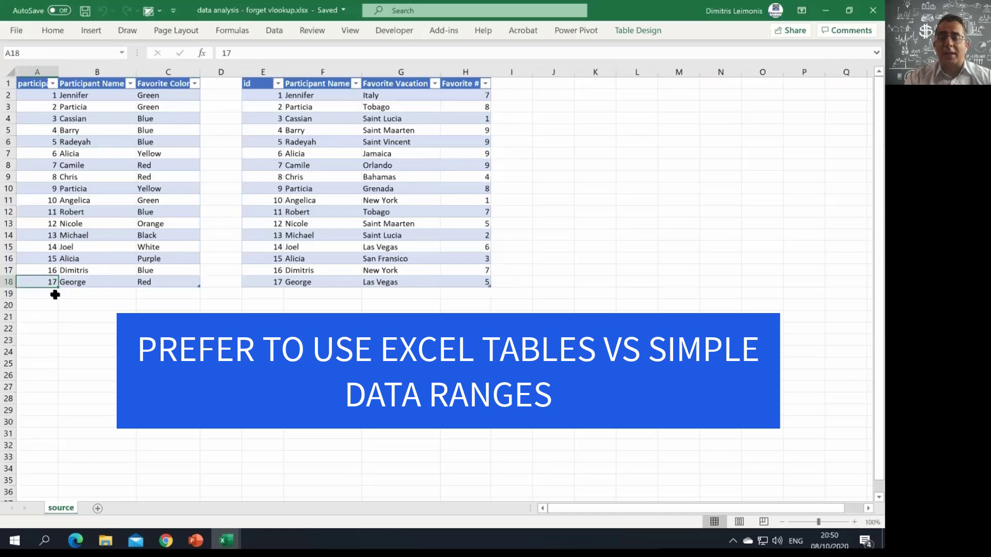
left_click(53, 294)
type("18")
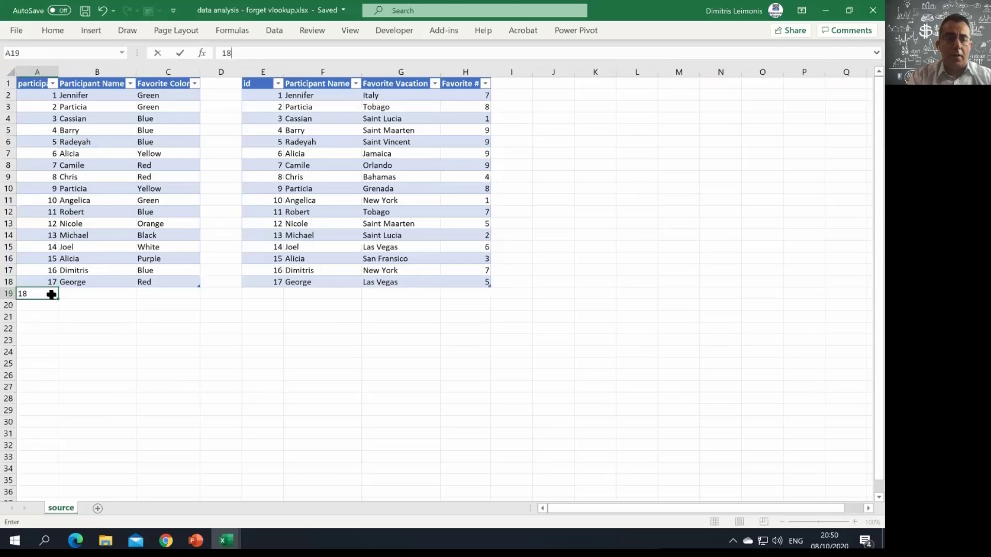
key("Tab")
type("P")
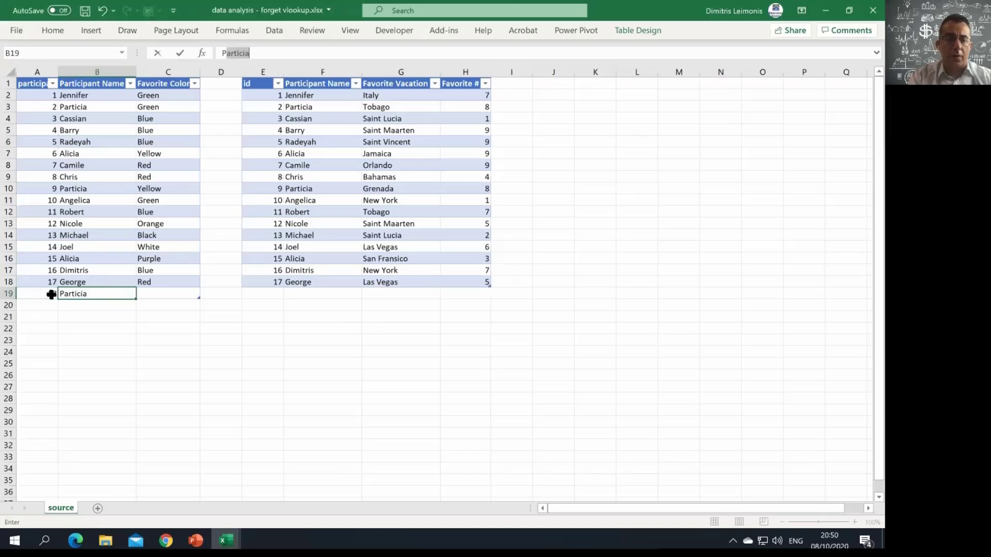
type("anos")
key("Tab")
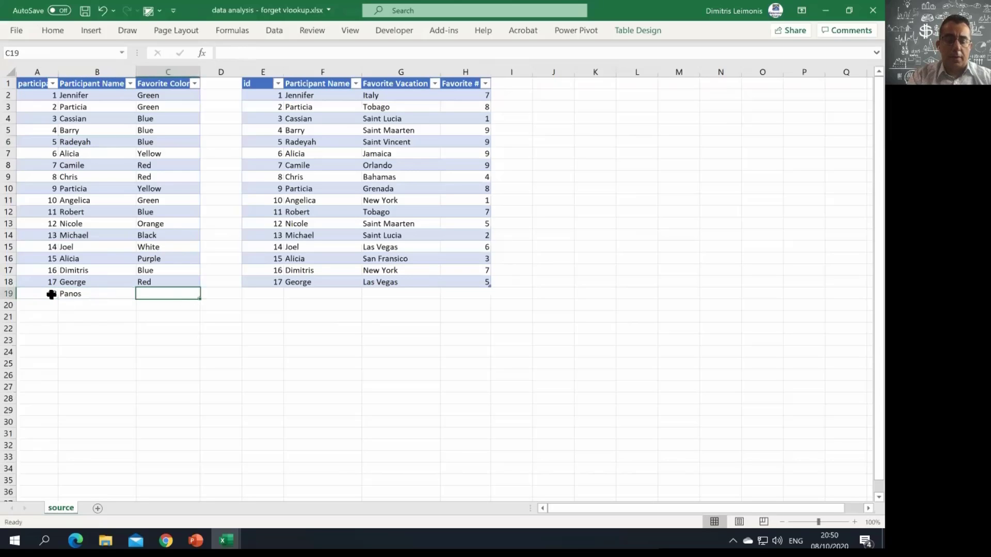
type("Green")
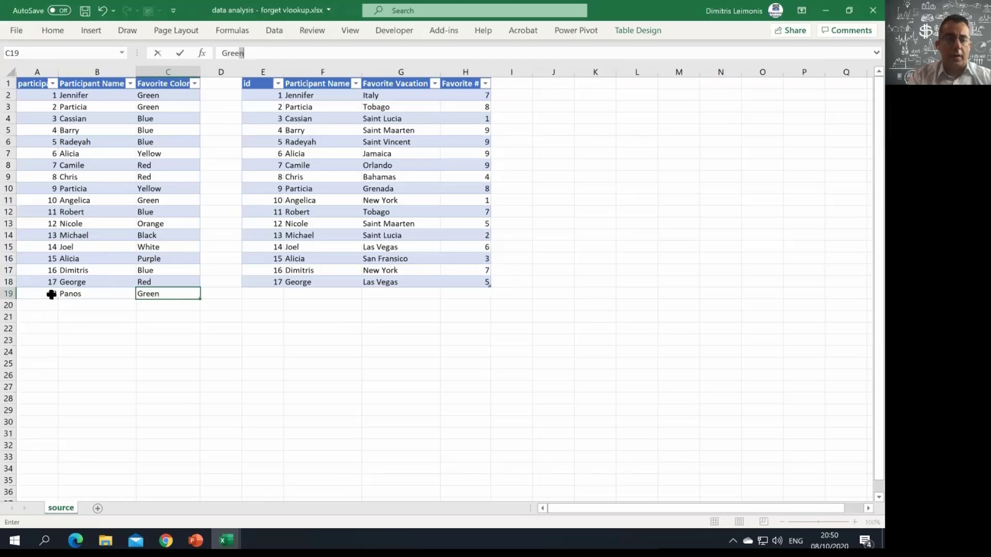
key("Right")
- Add a row below the favorite vacation table with id 18, the same participant's name, vacation Maldives and favorite number 7
key("Right")
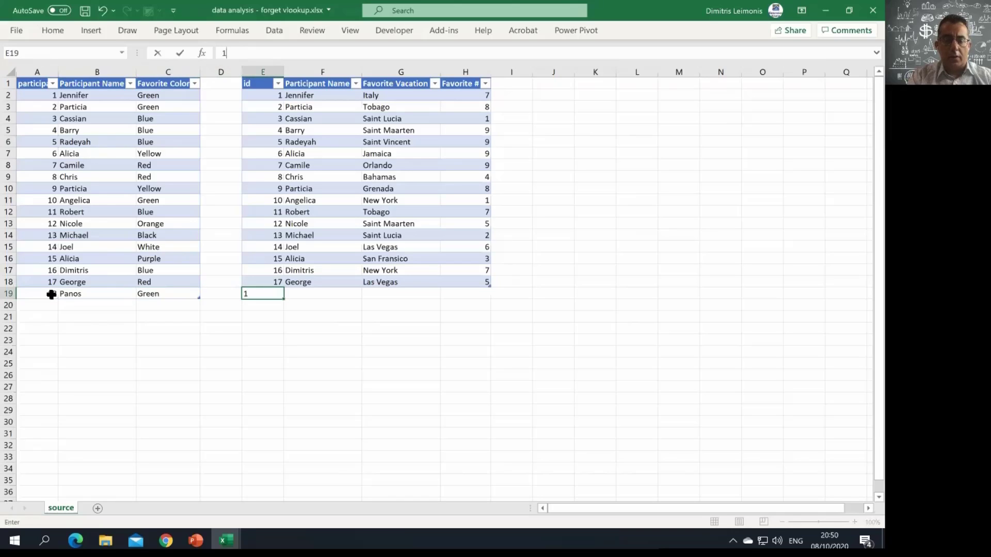
type("18")
key("Tab")
type("Panos")
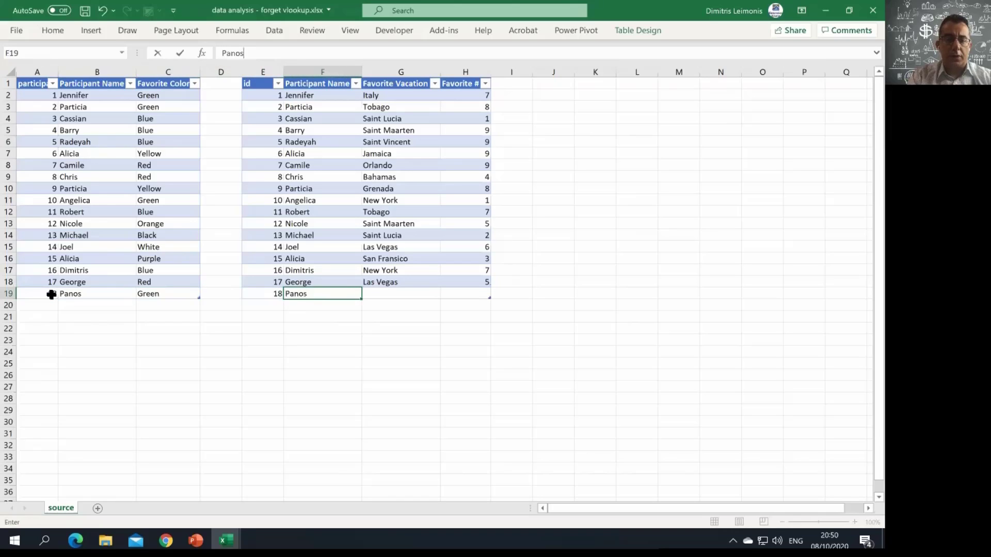
key("Tab")
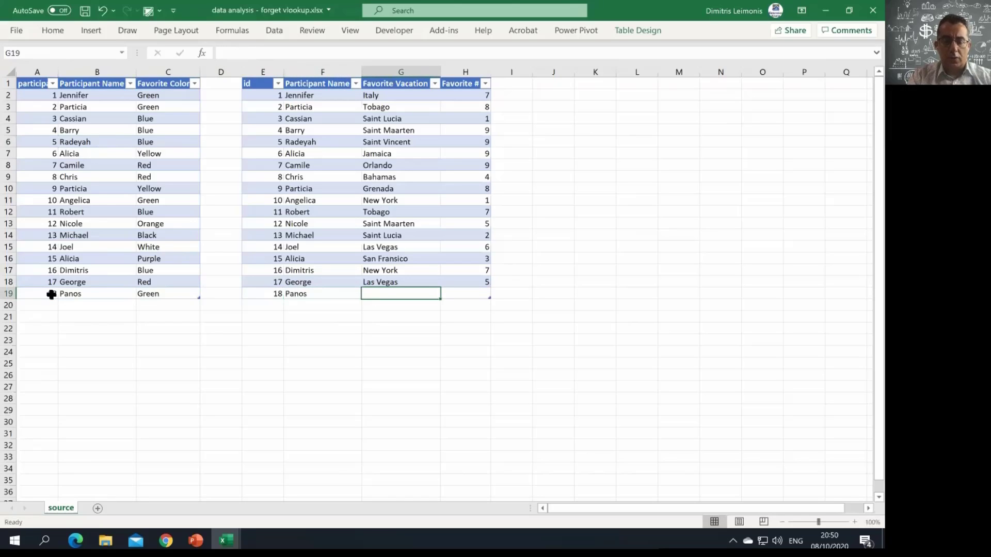
type("Maldives")
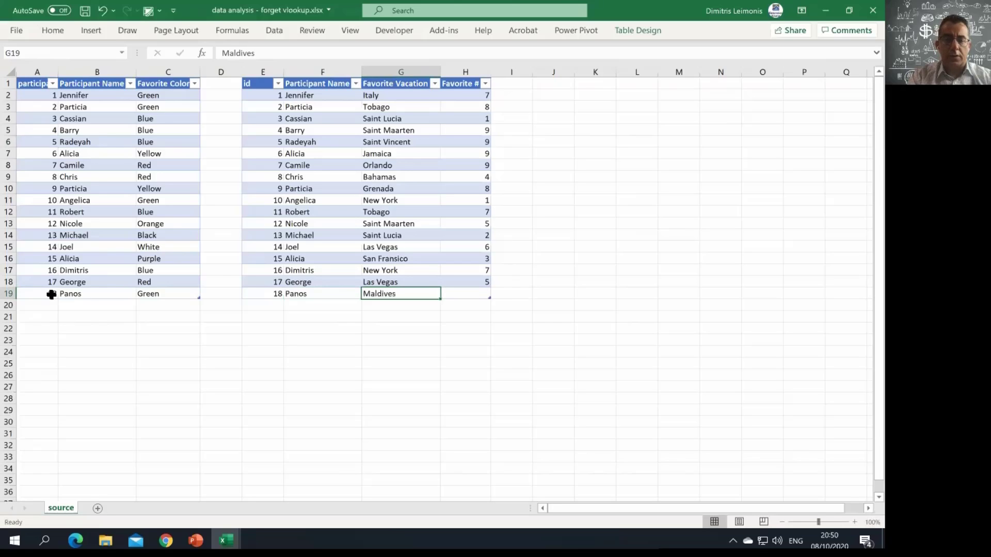
key("Tab")
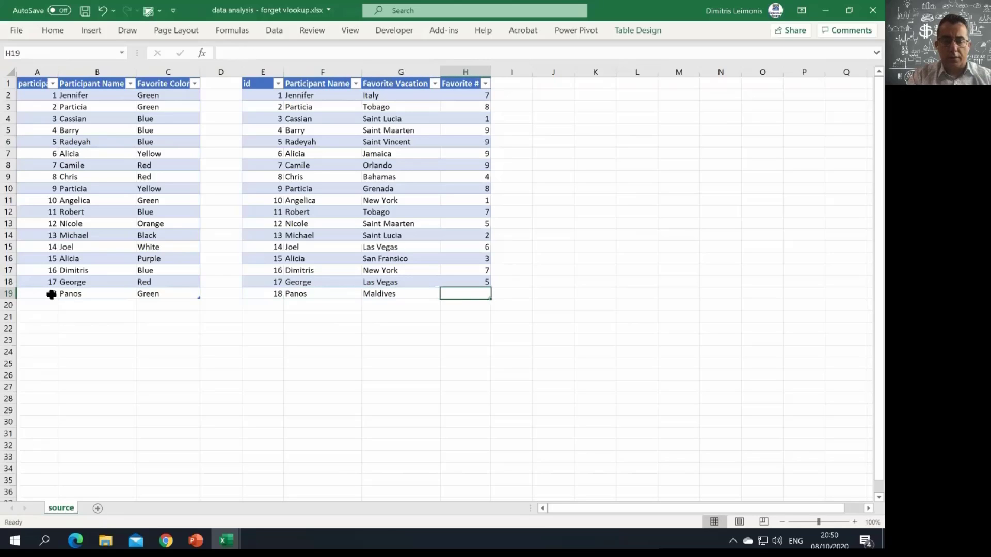
type("7")
key("ctrl+Return")
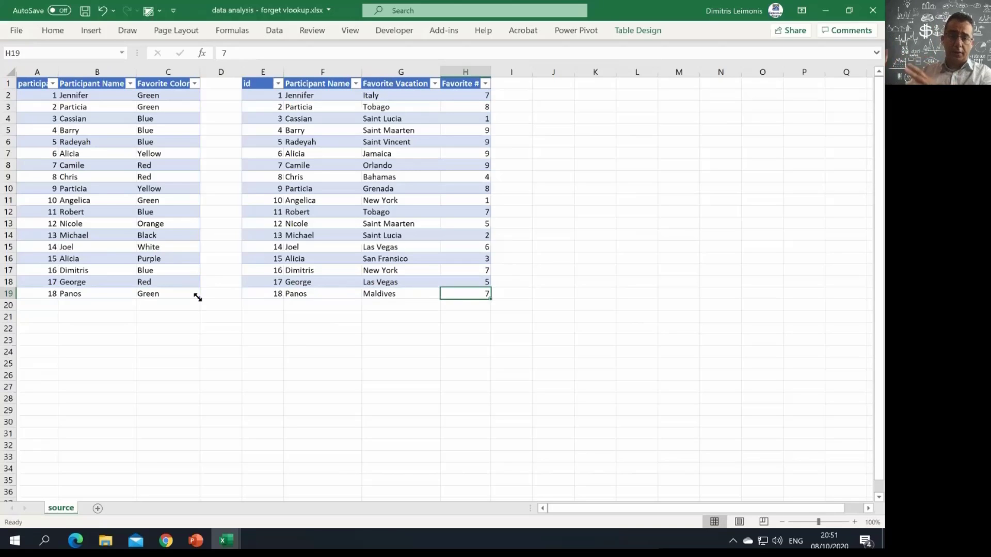
- Rename the table of participants and favorite colors to favcolors
left_click(124, 199)
left_click(361, 165)
left_click(107, 109)
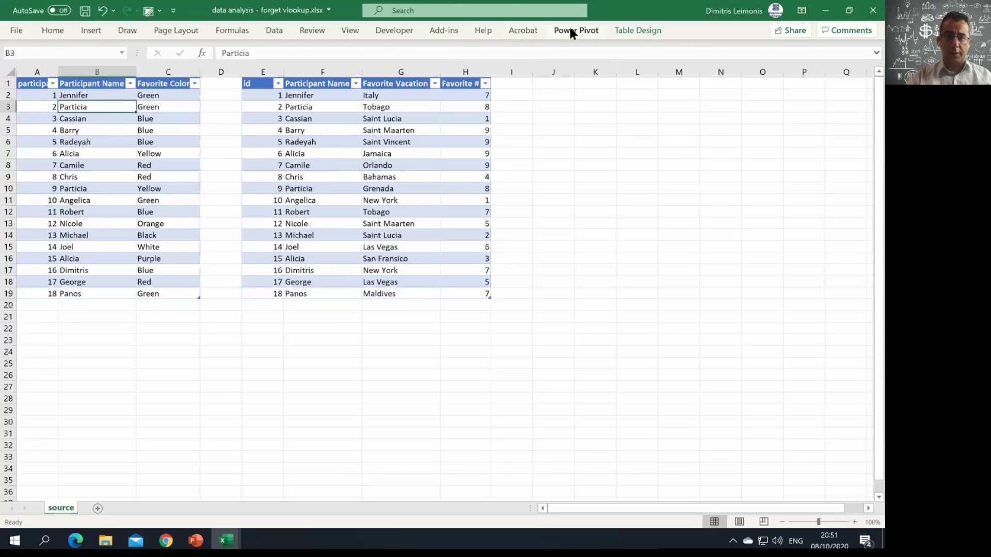
left_click(639, 31)
left_click(42, 66)
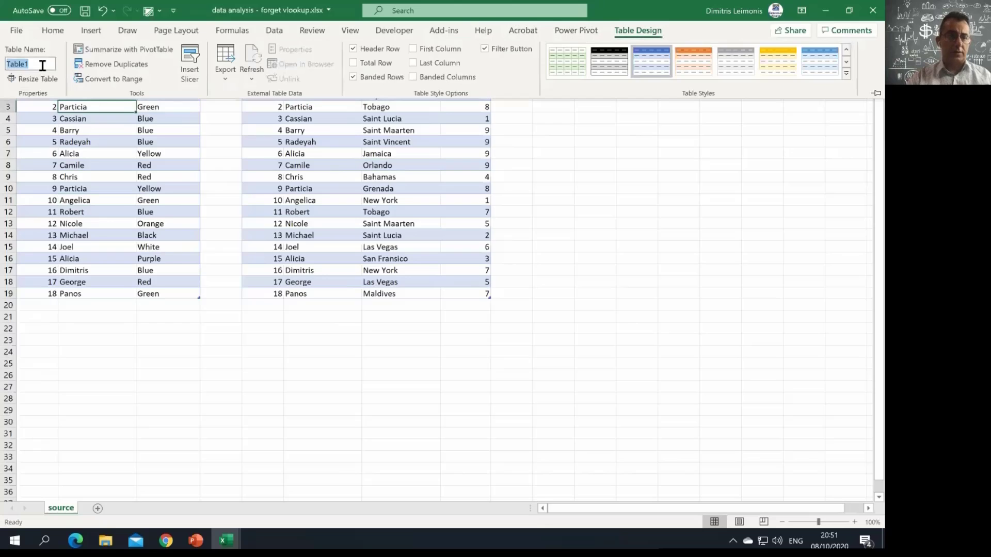
left_click(6, 64)
left_click(41, 62)
double_click(51, 60)
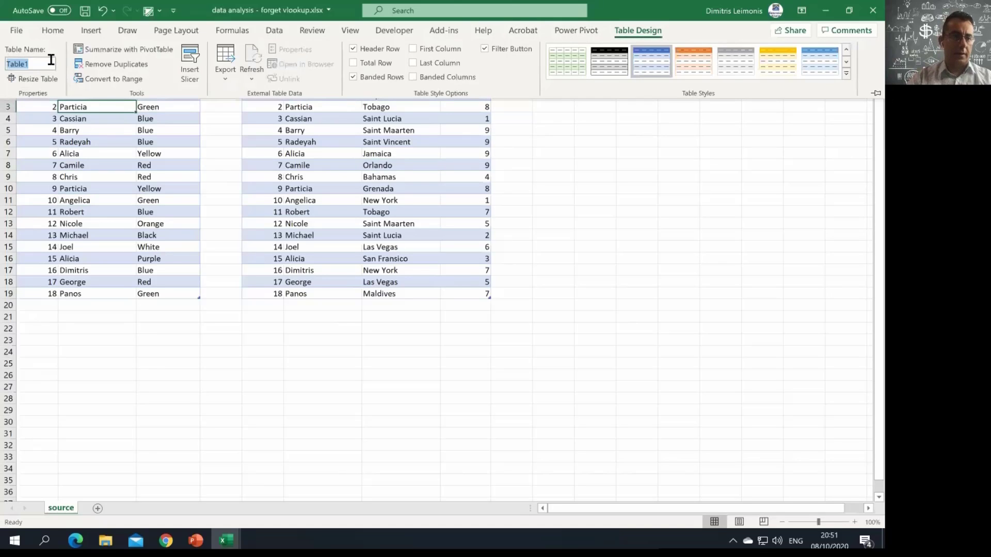
type("favcolors")
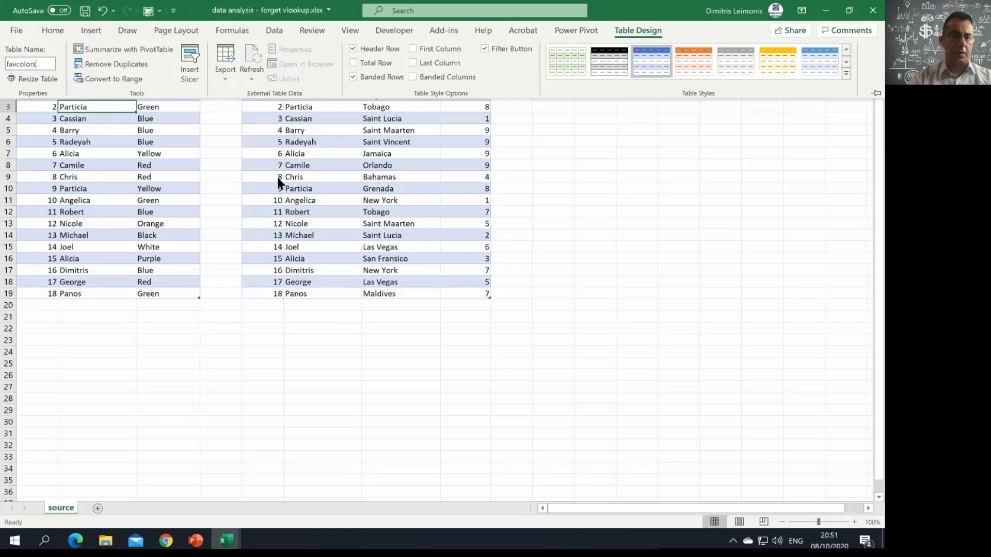
key("Return")
- Rename the table with favorite vacations and numbers to vacaynumbers
left_click(424, 137)
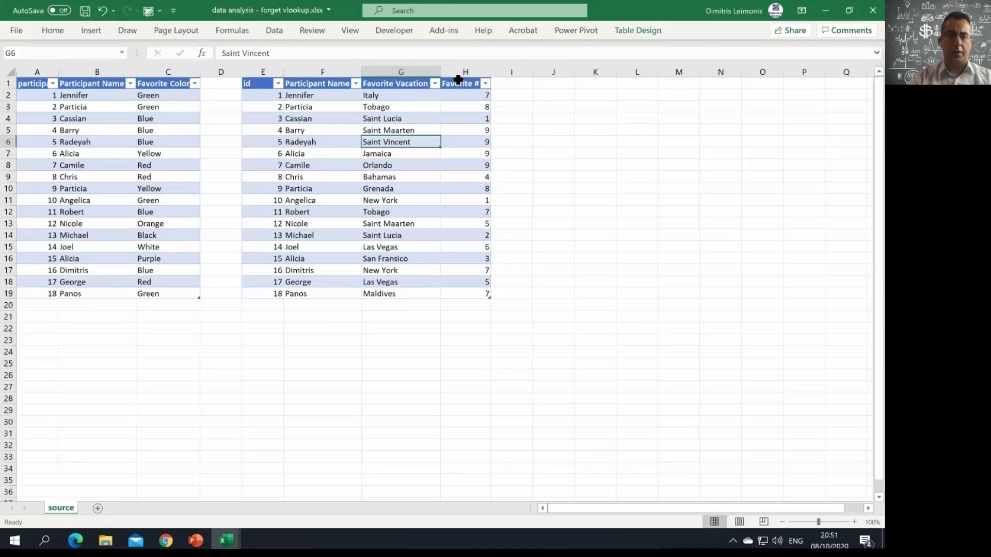
left_click(617, 29)
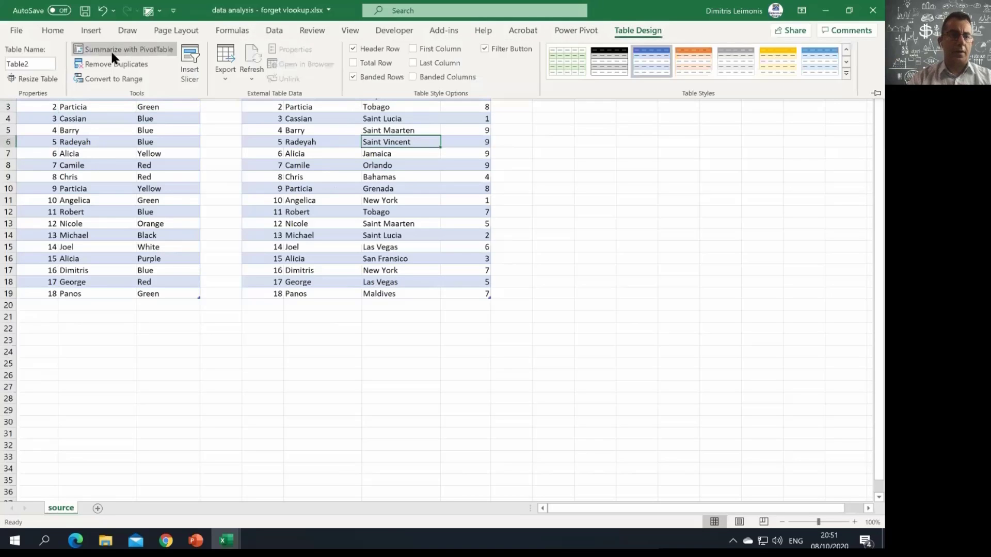
left_click(50, 63)
key("BackSpace")
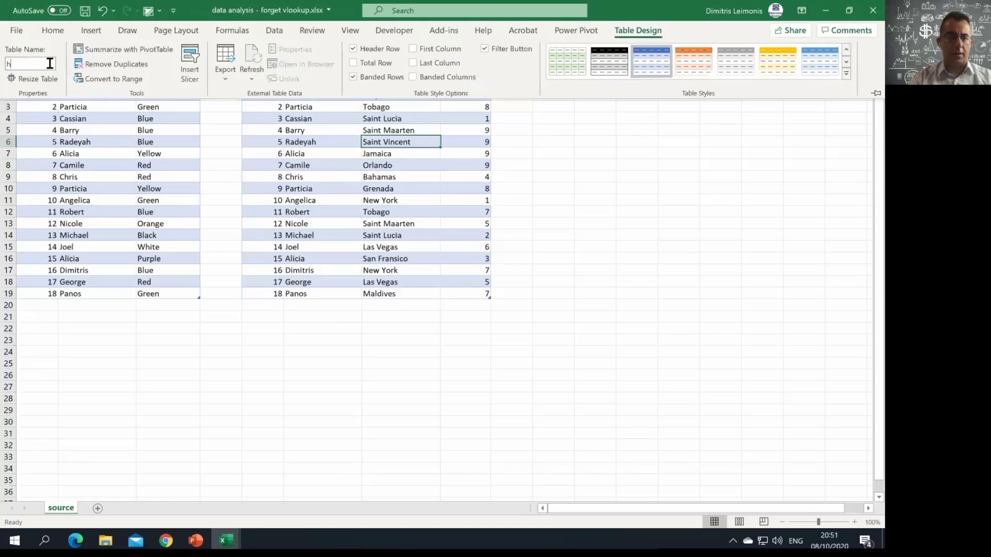
type("h")
key("BackSpace")
type("vac")
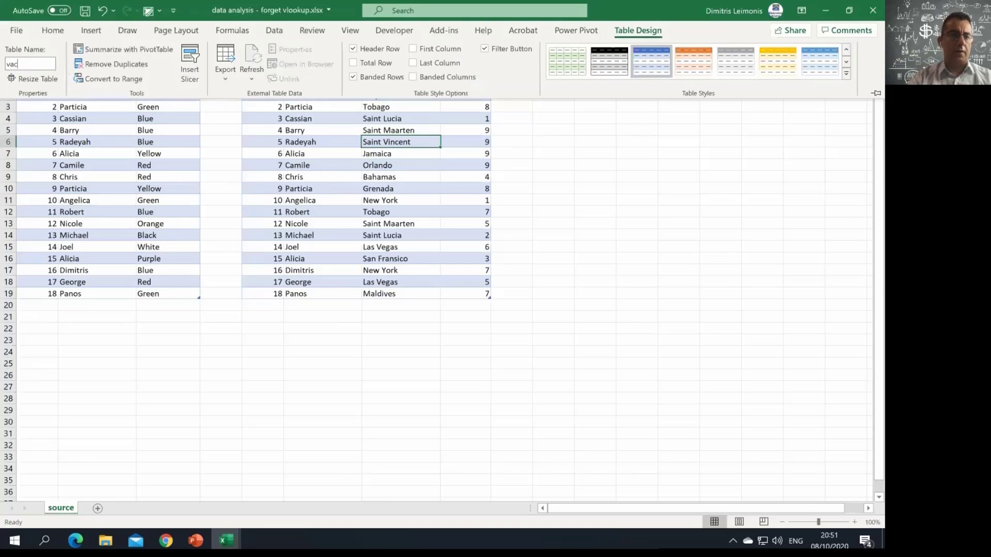
type("aynumbers")
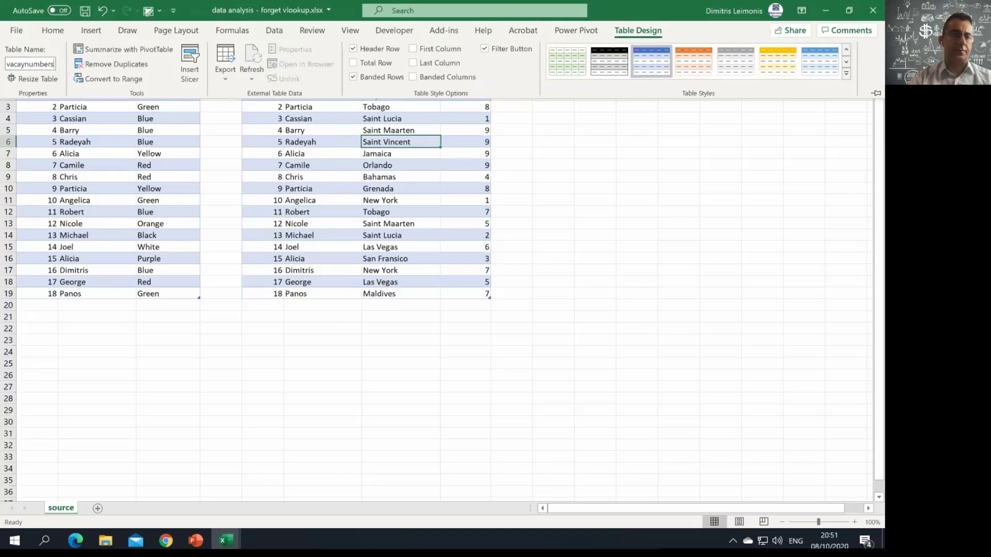
key("Return")
- Bring the favcolors table into the Power Query editor as a query
left_click(137, 152)
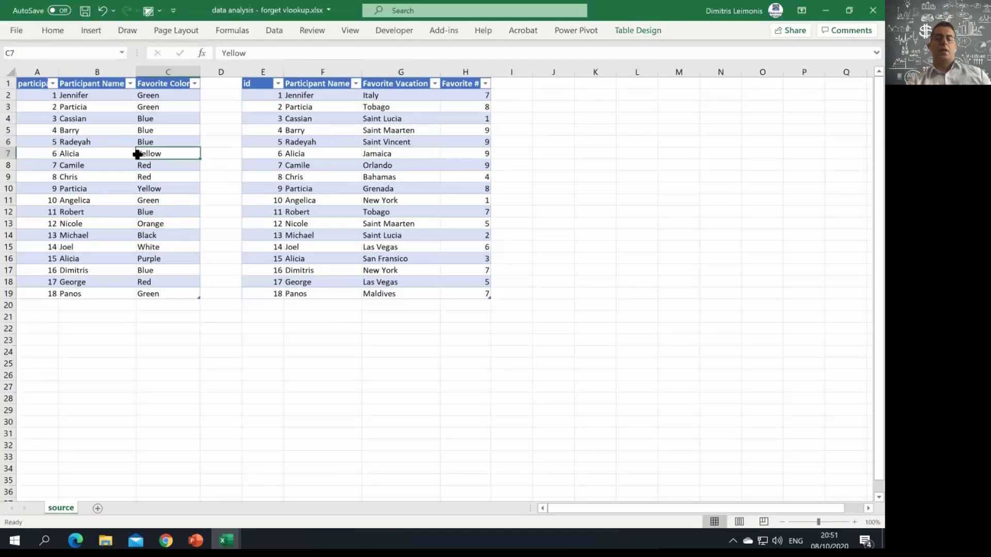
left_click(127, 153)
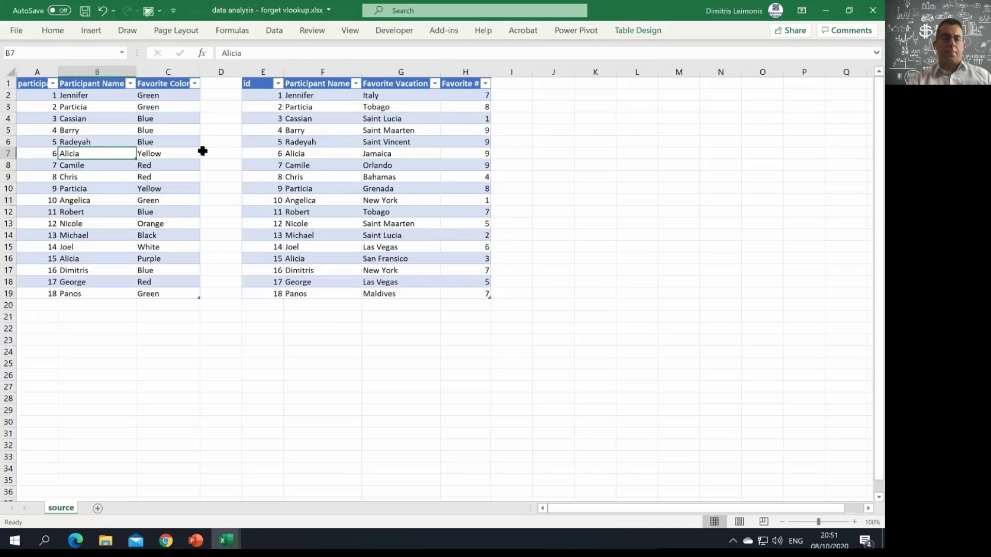
left_click(132, 130)
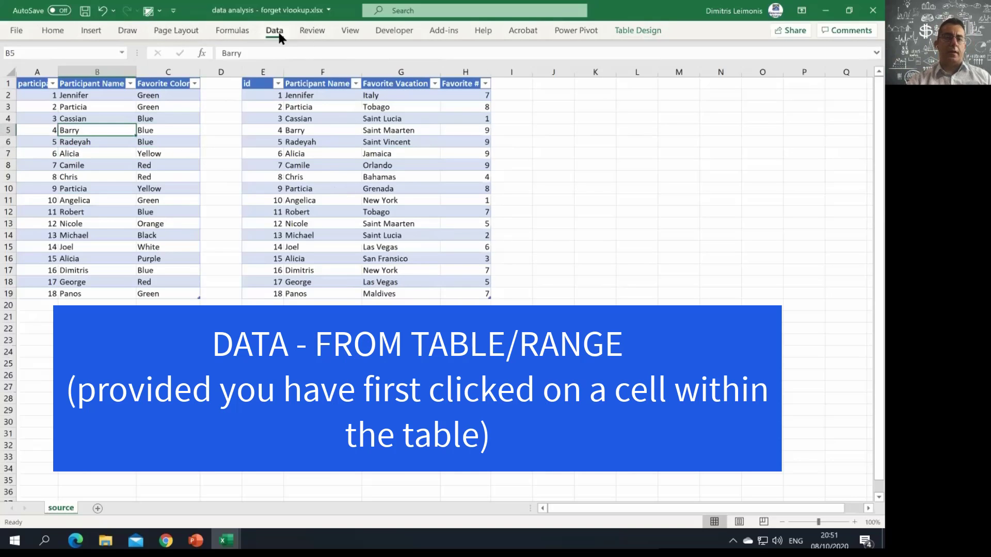
left_click(279, 33)
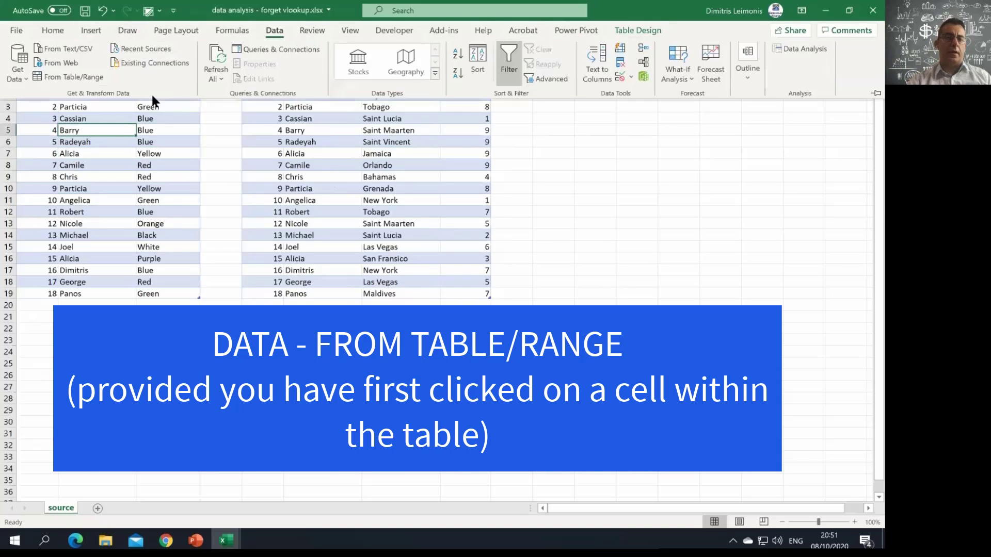
left_click(68, 79)
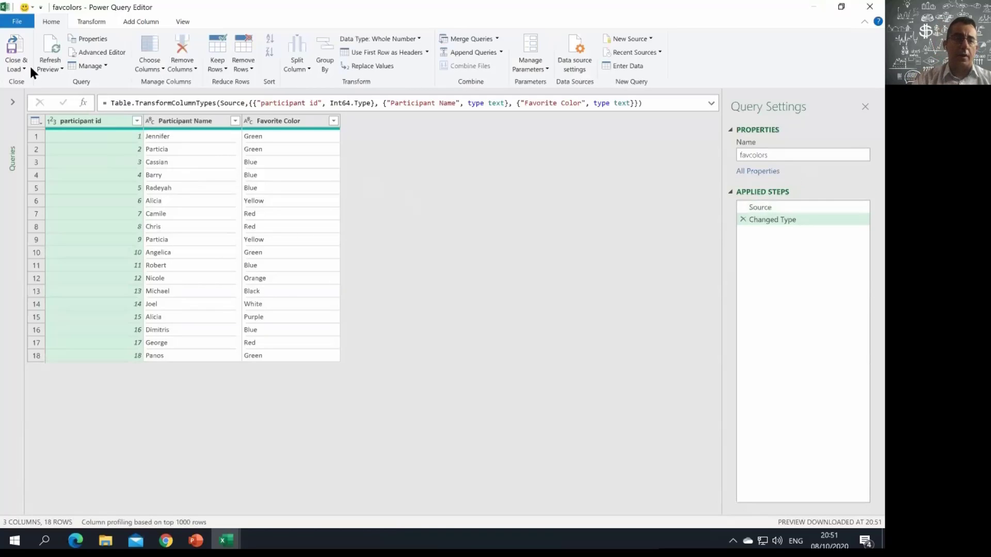
- Load the favcolors query back to the workbook as a connection only
left_click(17, 65)
left_click(41, 95)
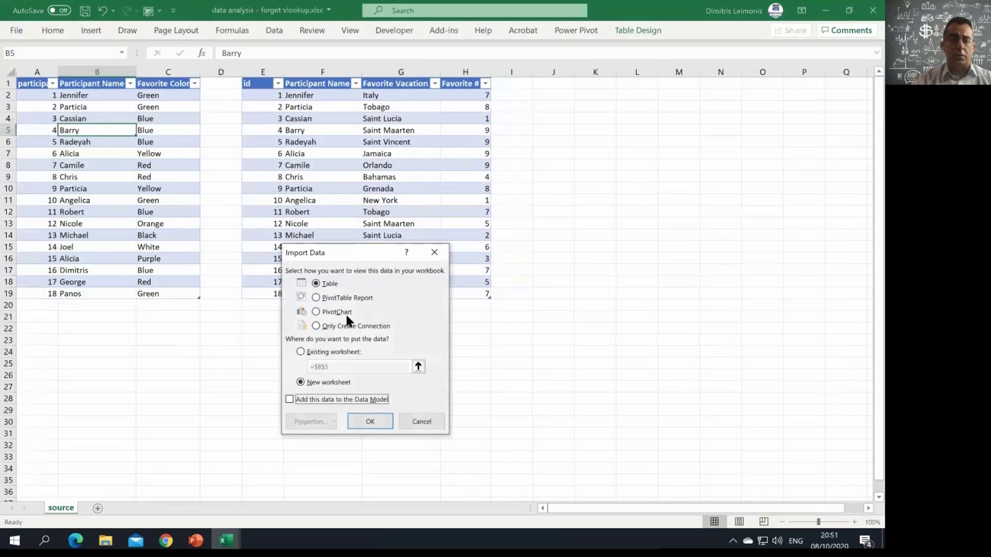
left_click(344, 326)
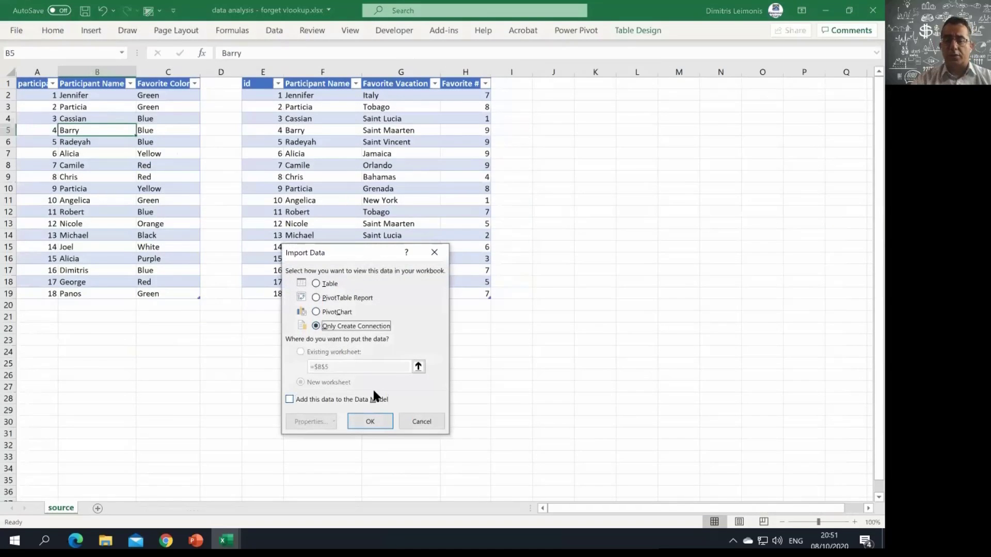
left_click_drag(362, 252, 365, 153)
left_click(373, 323)
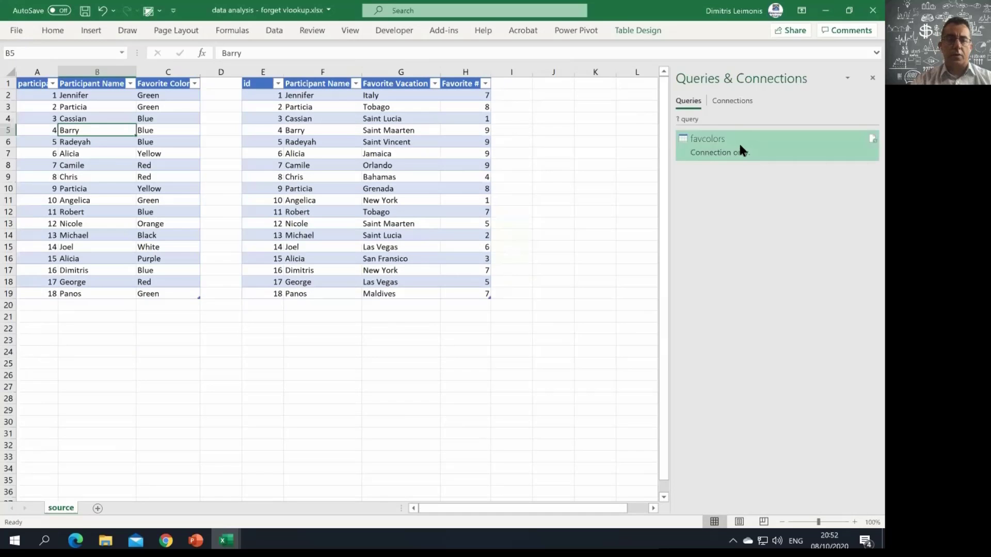
- Save the workbook and bring the vacaynumbers table into the Power Query editor
left_click(366, 151)
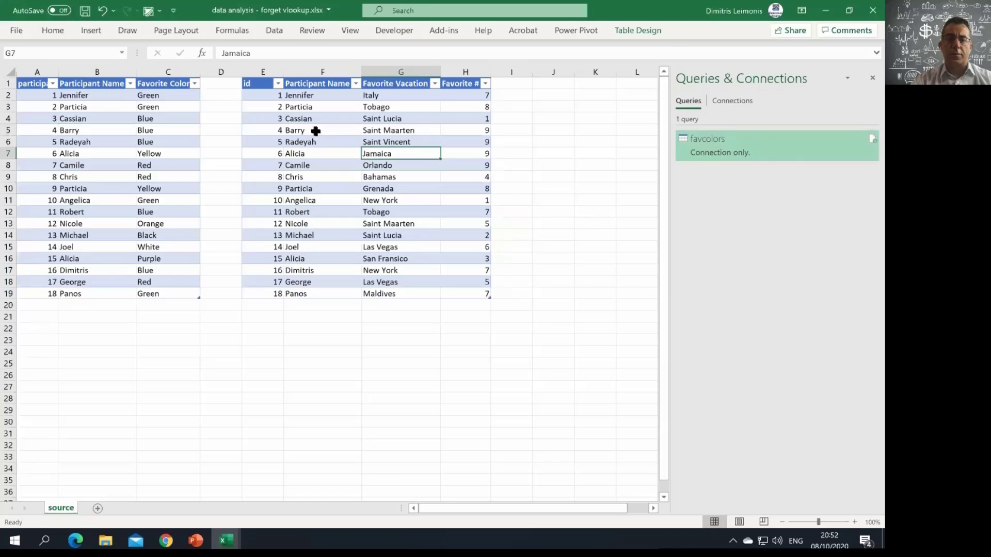
left_click(85, 11)
left_click(278, 30)
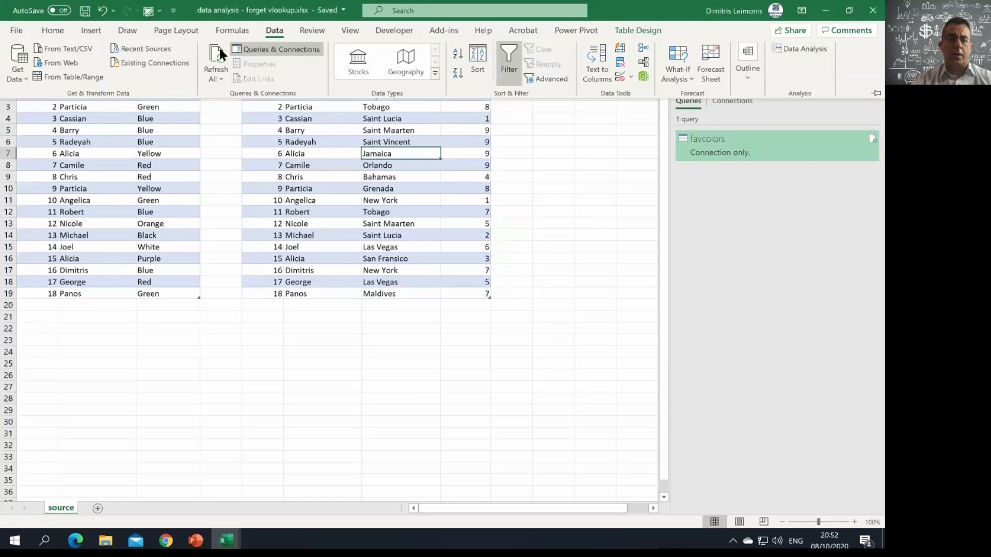
left_click(76, 76)
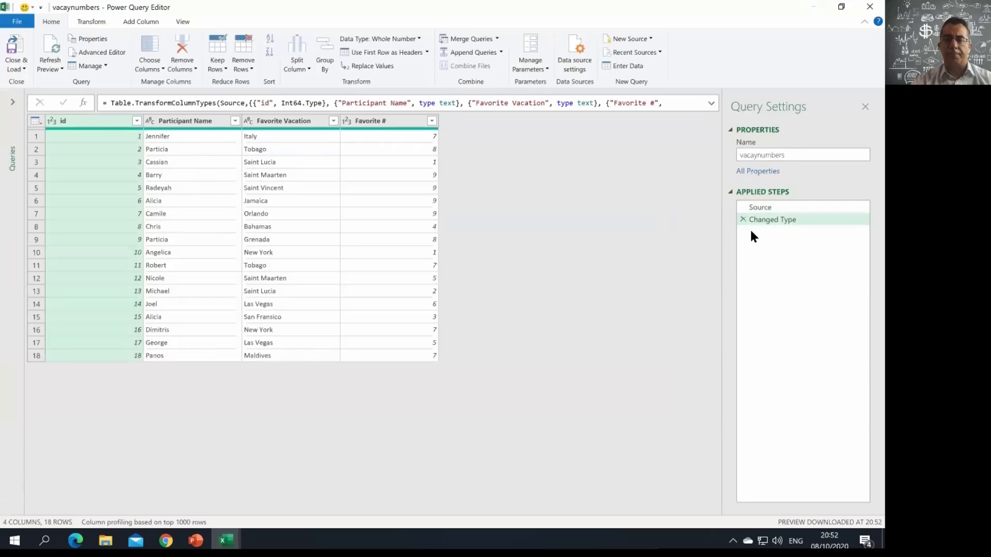
- Show the list of queries and compare the contents of favcolors and vacaynumbers
left_click(17, 102)
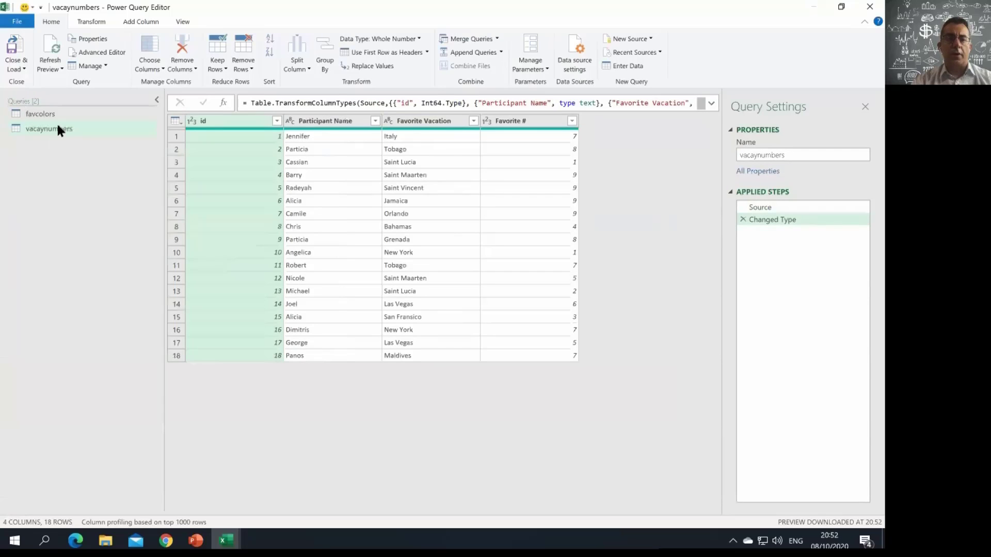
left_click(62, 113)
left_click(63, 126)
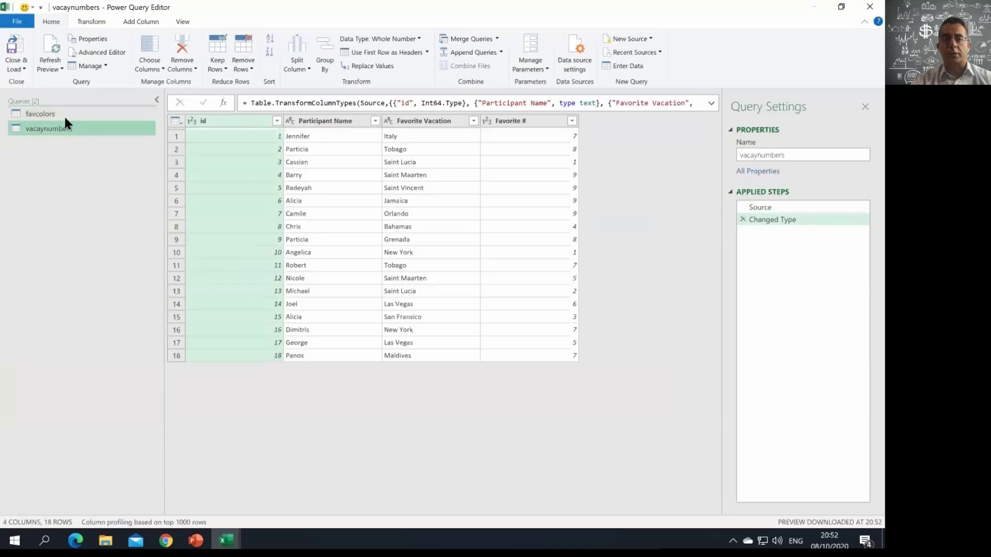
left_click(64, 114)
left_click(60, 128)
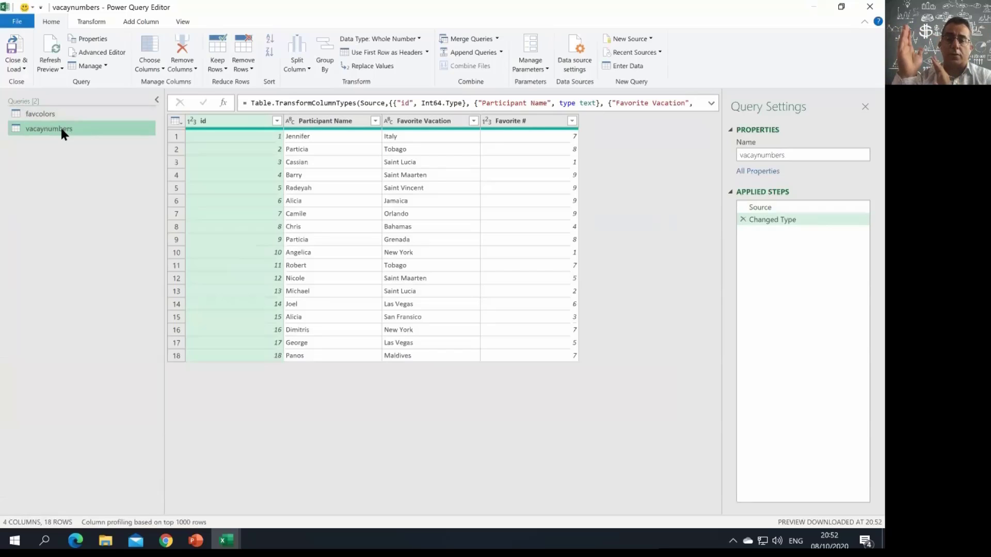
left_click(46, 111)
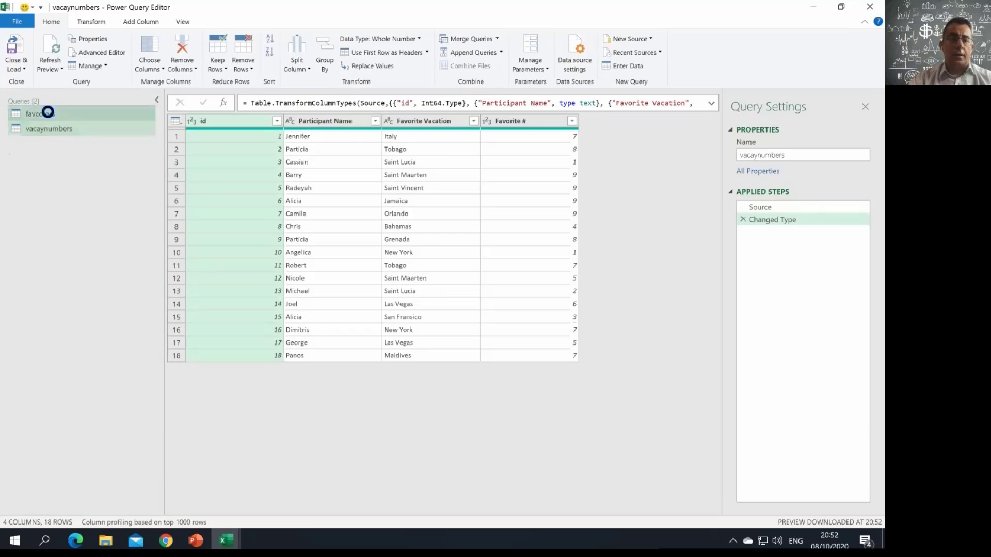
left_click(59, 128)
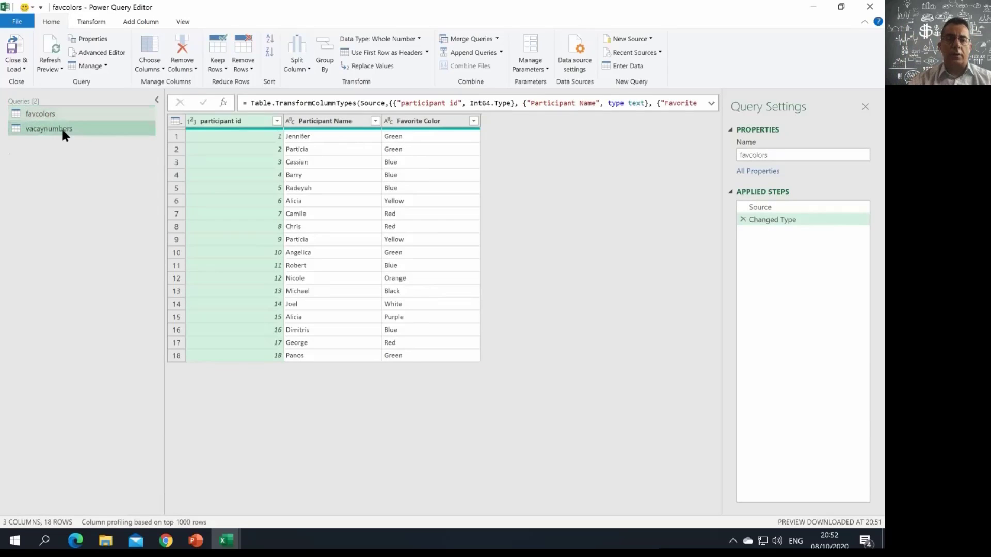
- Set up a merge as a new query with favcolors as the first table and vacaynumbers as the second
left_click(61, 114)
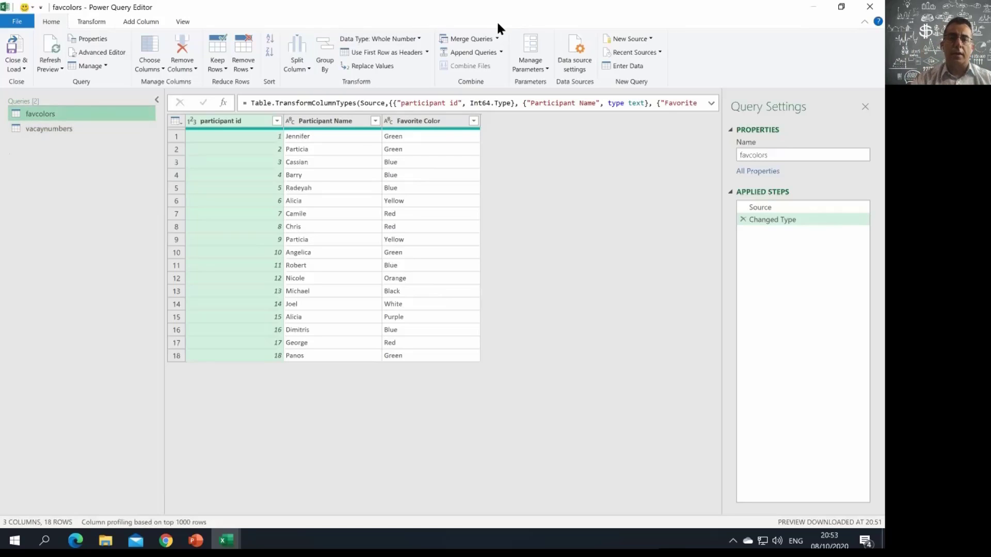
left_click(496, 37)
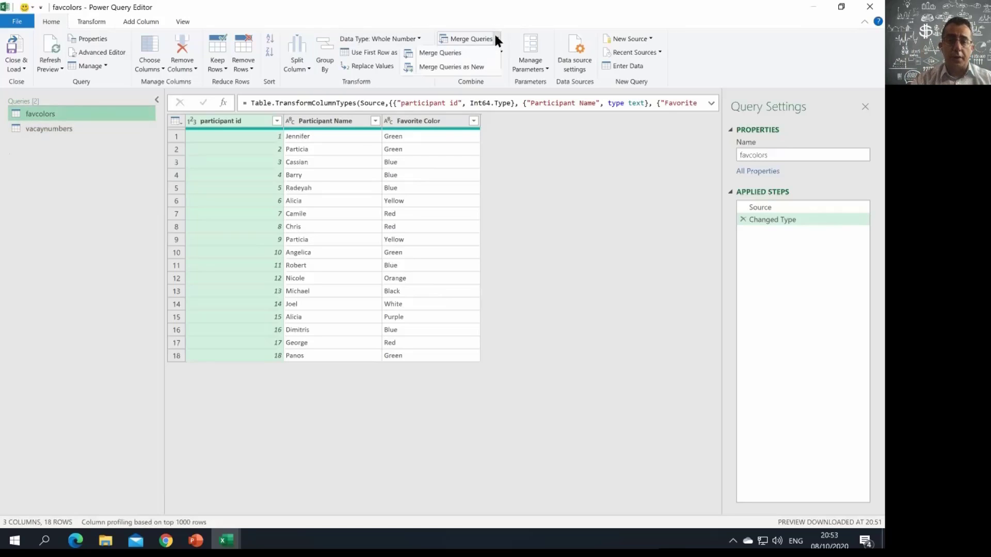
left_click(466, 65)
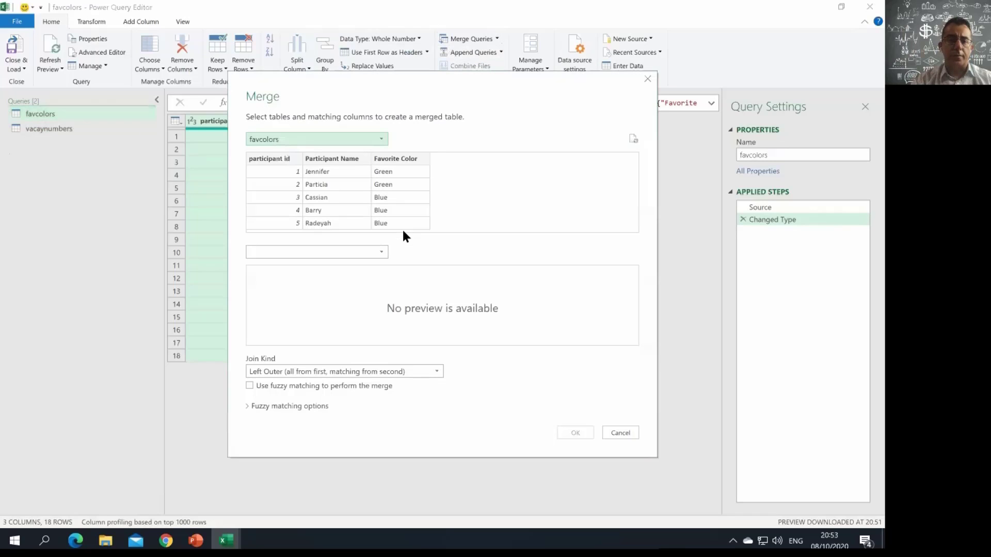
left_click(342, 252)
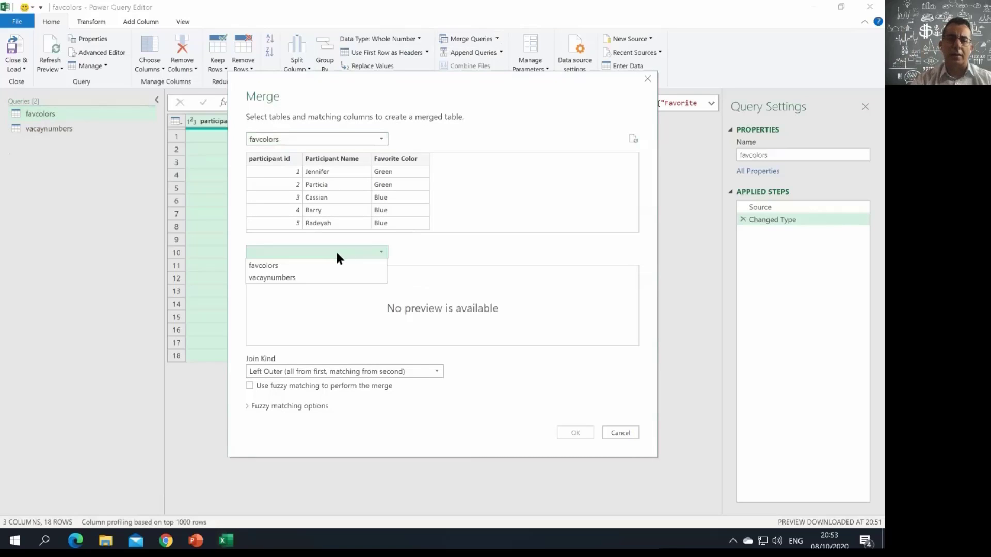
left_click(283, 277)
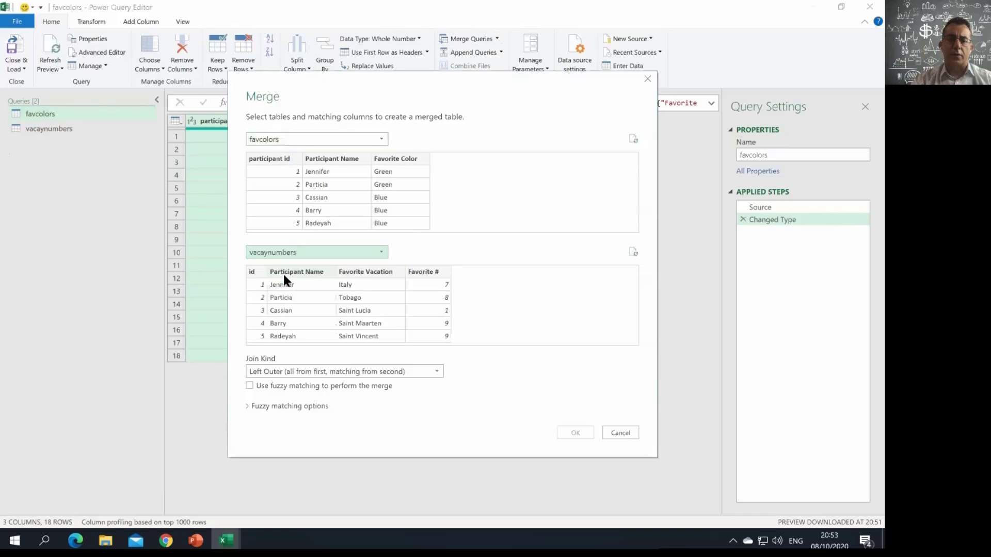
- Match the two tables on participant id with id, plus Participant Name in both tables
left_click(275, 160)
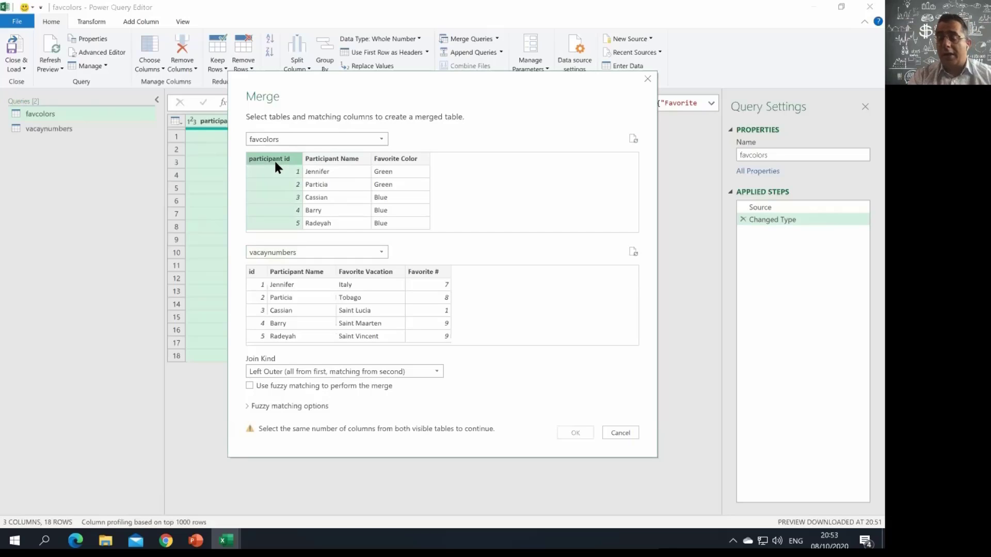
left_click(256, 270)
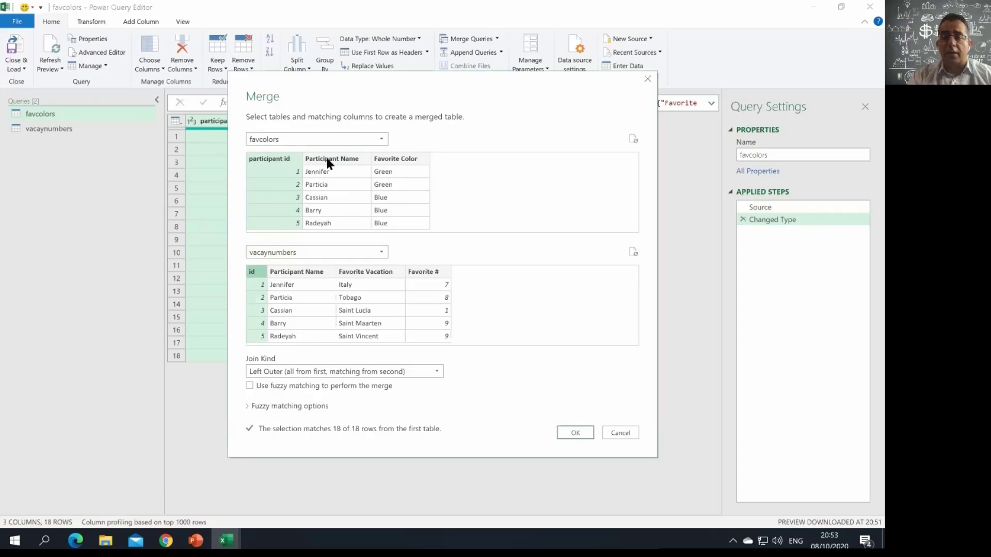
left_click(352, 157, "ctrl")
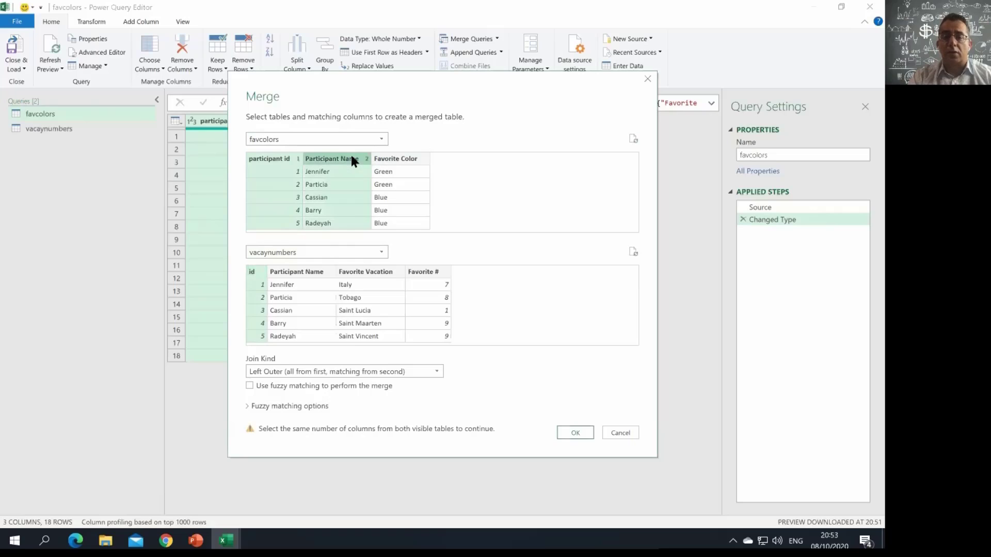
left_click(312, 267, "ctrl")
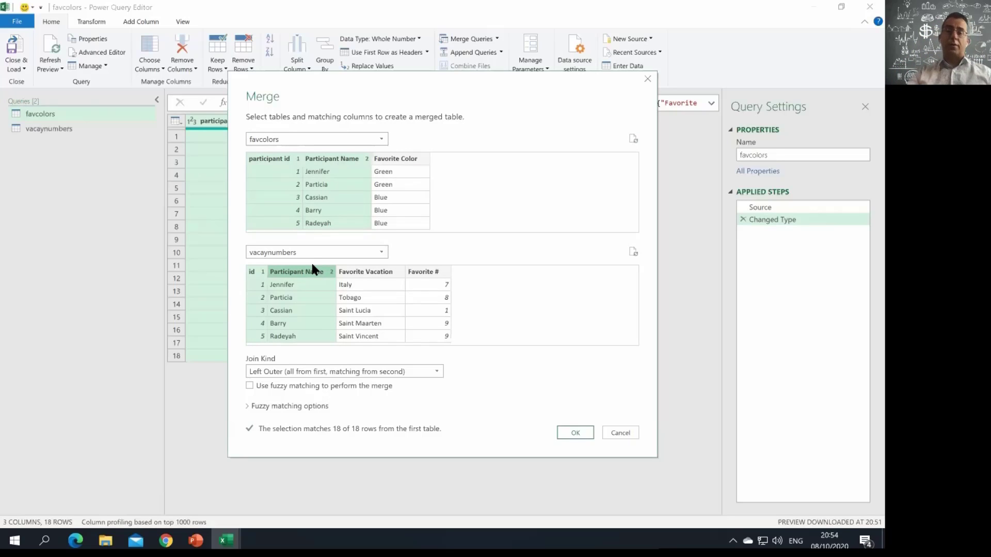
- Restrict the matching columns to only participant id in favcolors and id in vacaynumbers
left_click(286, 154)
left_click(312, 157)
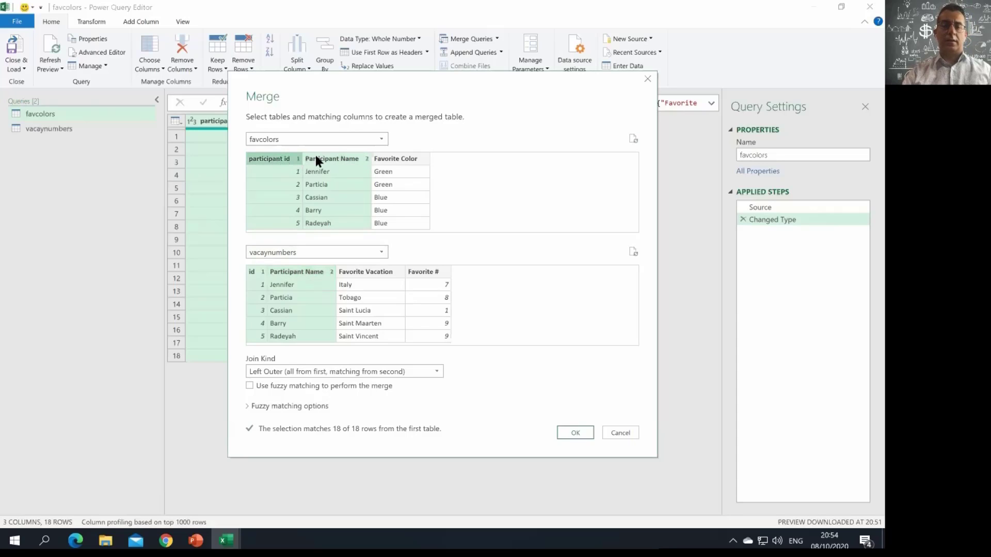
left_click(400, 156)
left_click(283, 159)
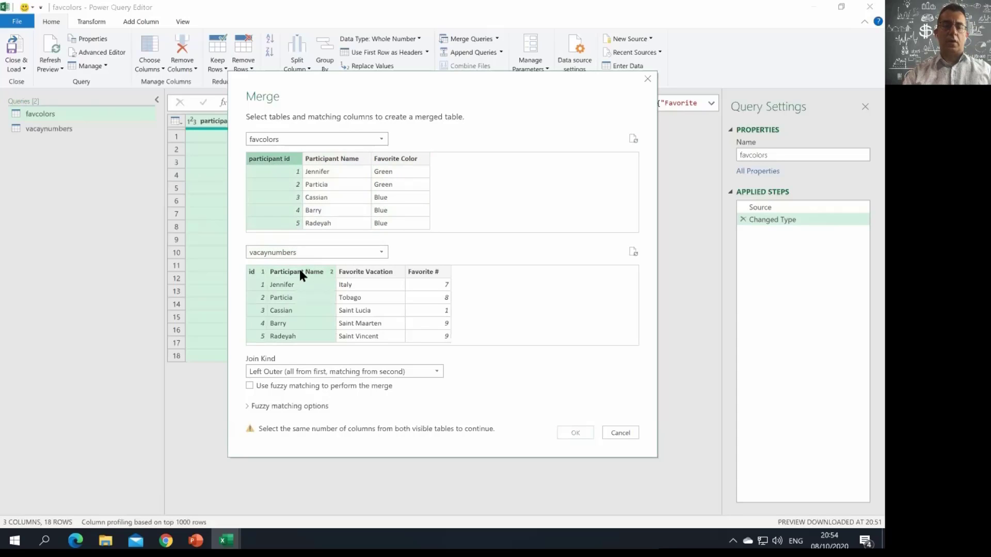
left_click(356, 269)
left_click(258, 270)
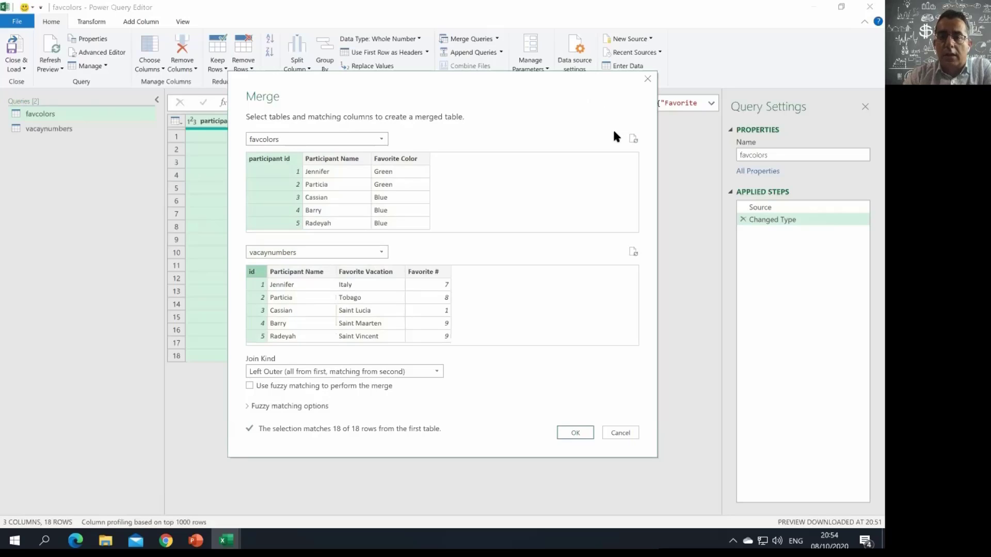
- Choose the Left Outer join (all from first, matching from second) and create the merged query
left_click_drag(239, 351, 467, 383)
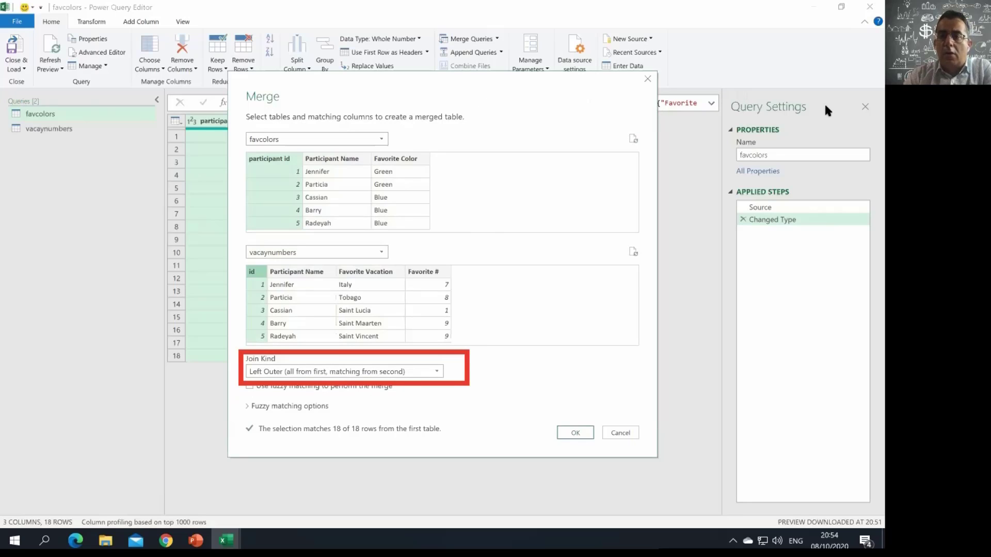
left_click(798, 125)
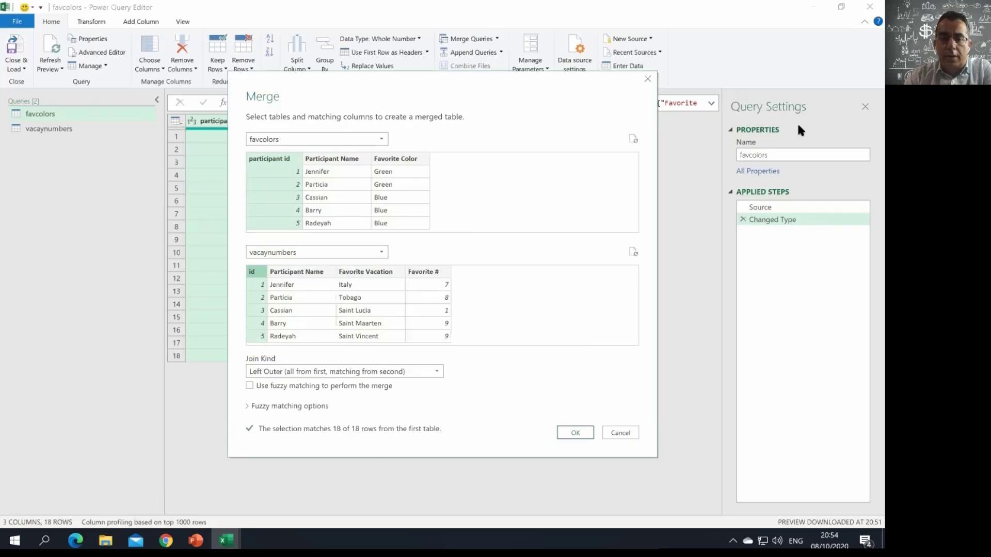
left_click(436, 374)
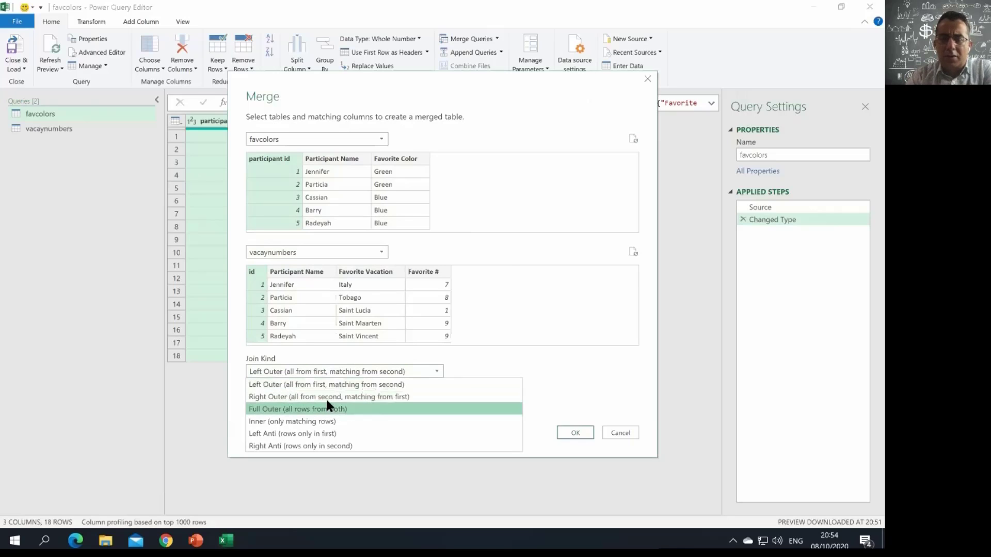
left_click(354, 385)
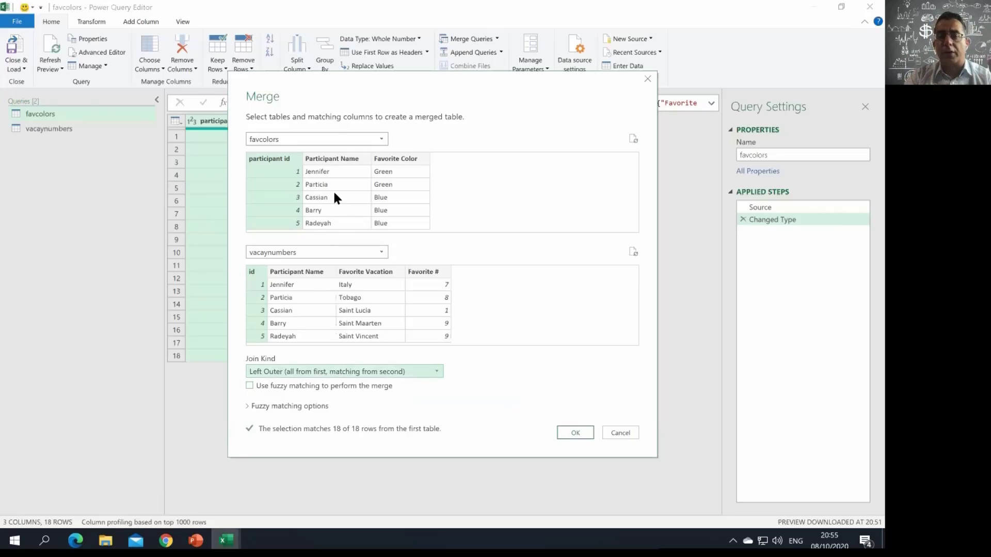
left_click(339, 135)
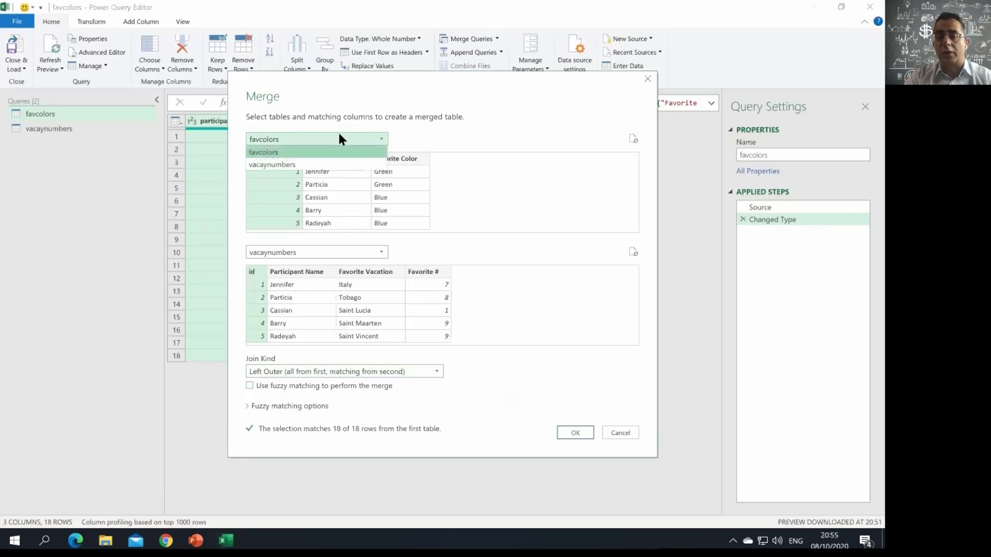
left_click(339, 136)
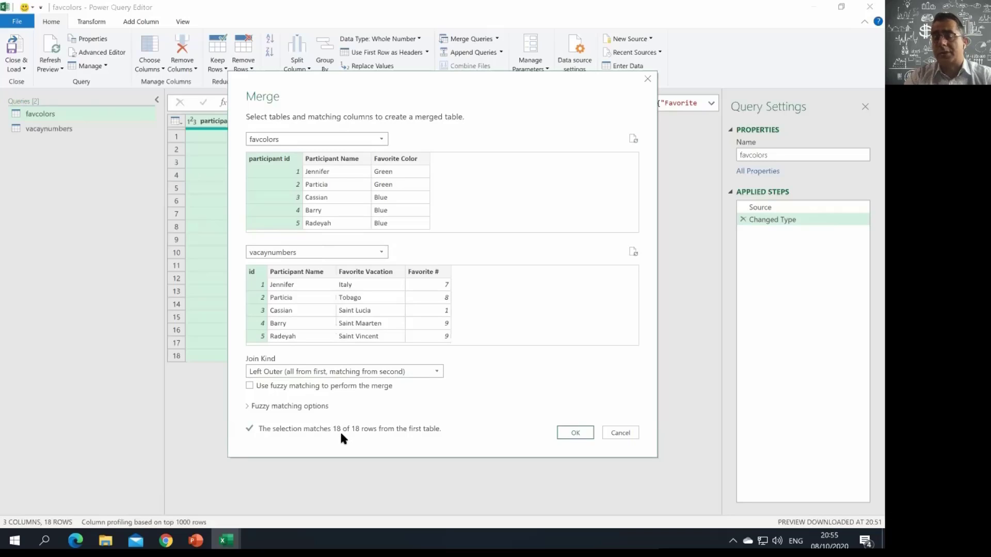
left_click(575, 433)
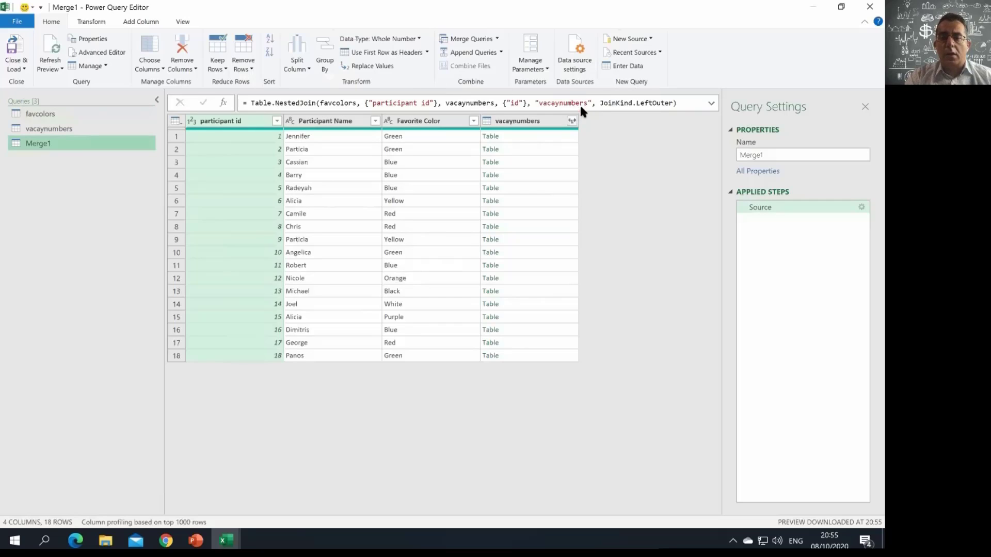
- Expand the merged vacaynumbers column to only Favorite Vacation and Favorite #, without the original column name as prefix
left_click(517, 122)
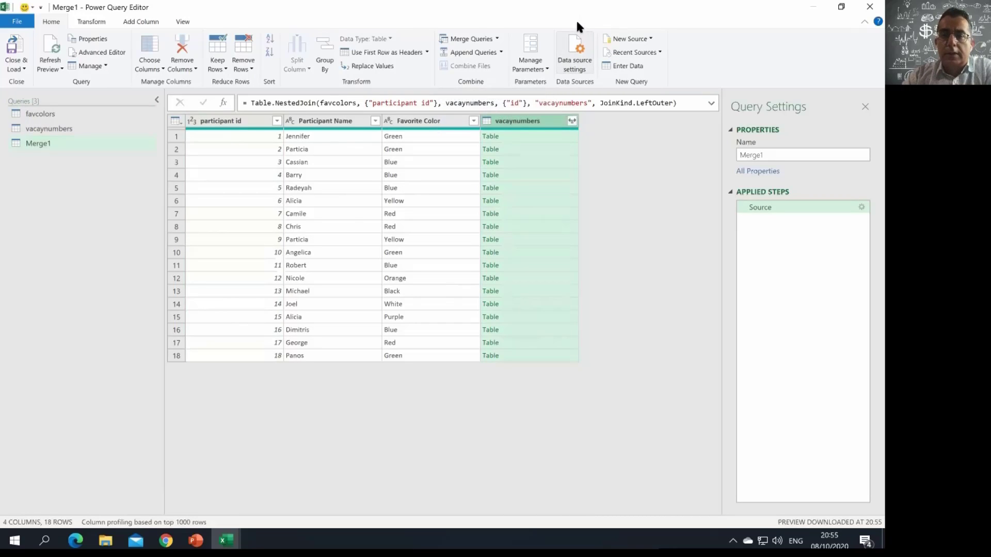
left_click_drag(558, 106, 585, 137)
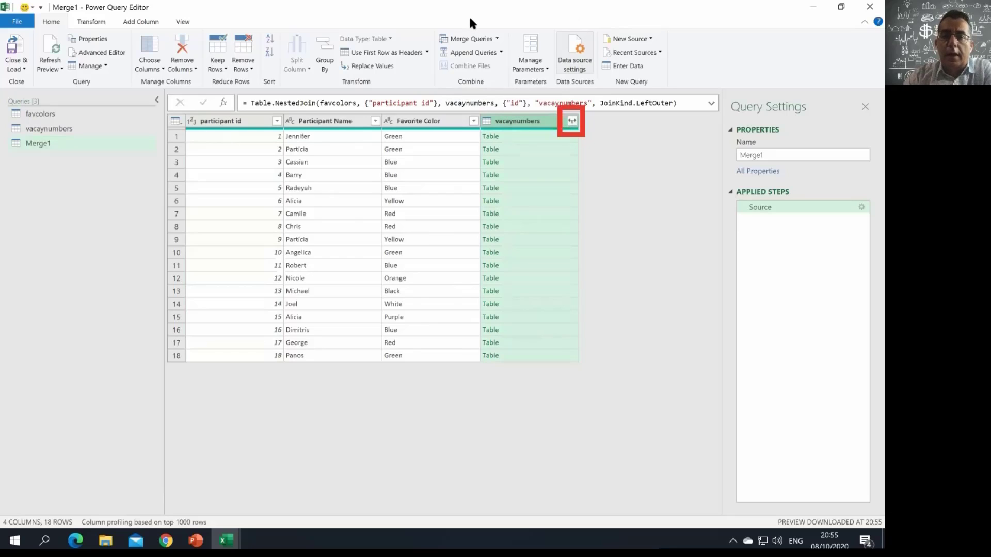
left_click(571, 121)
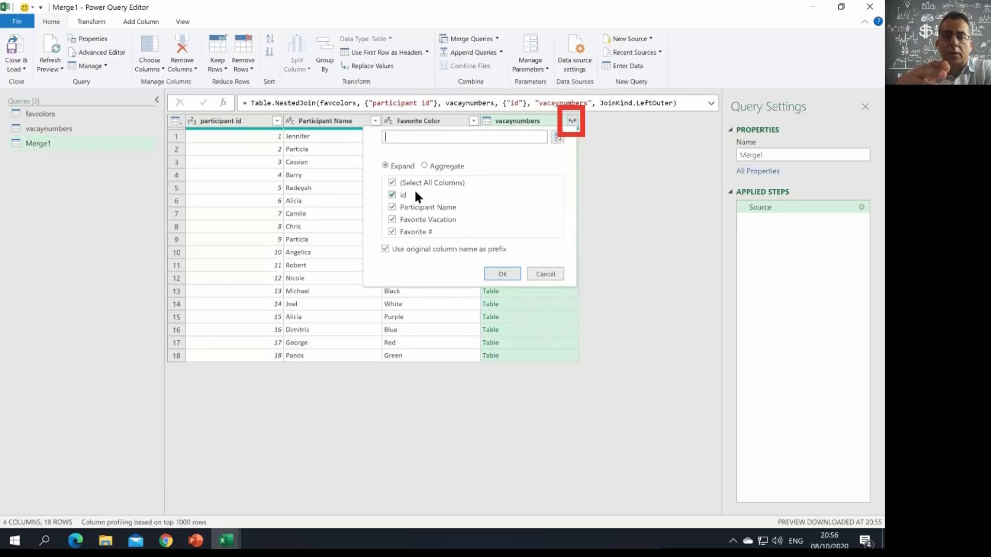
left_click(393, 195)
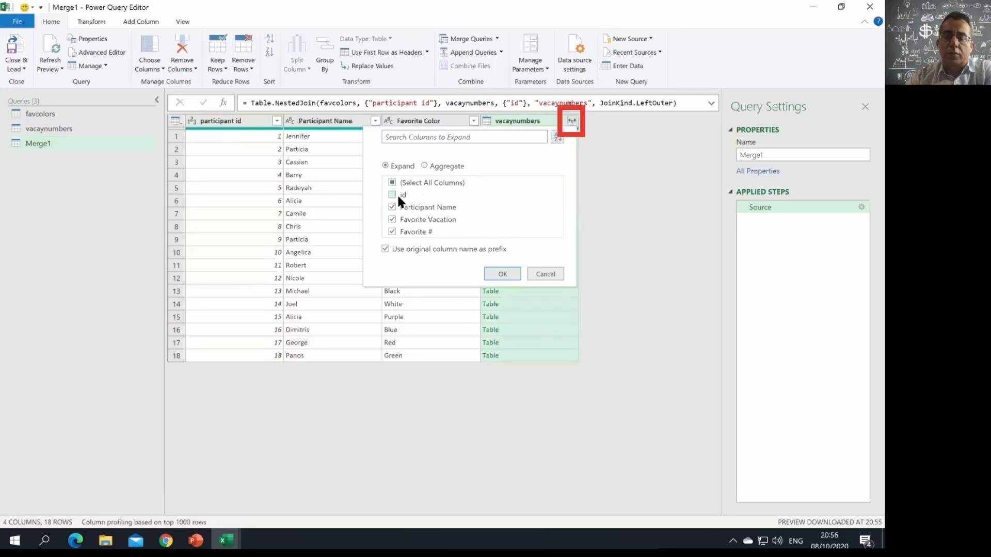
left_click(393, 207)
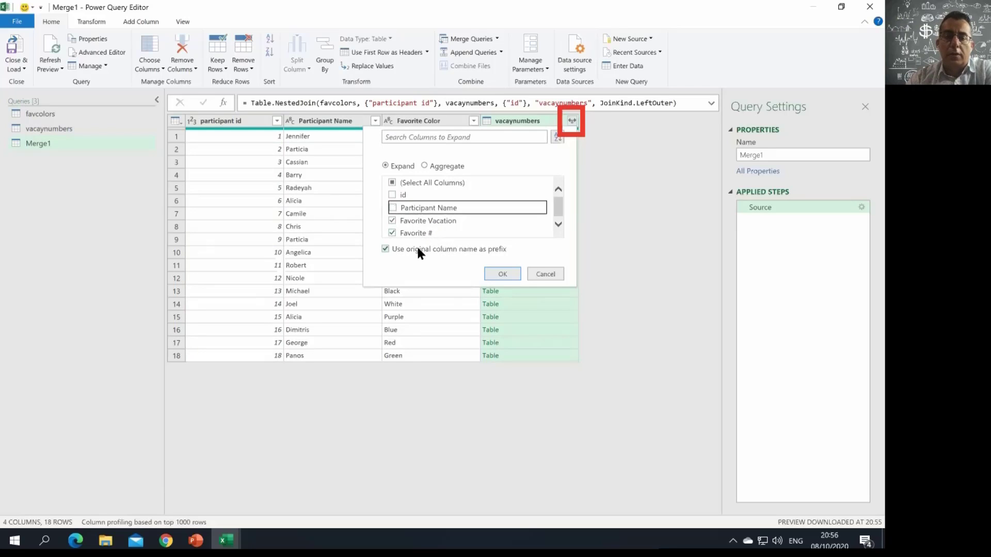
left_click(403, 249)
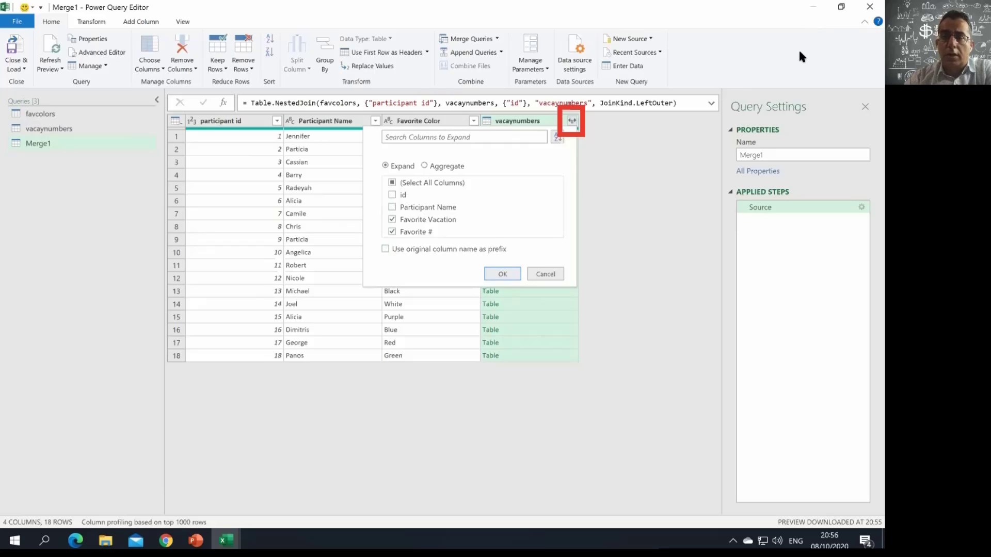
left_click(509, 276)
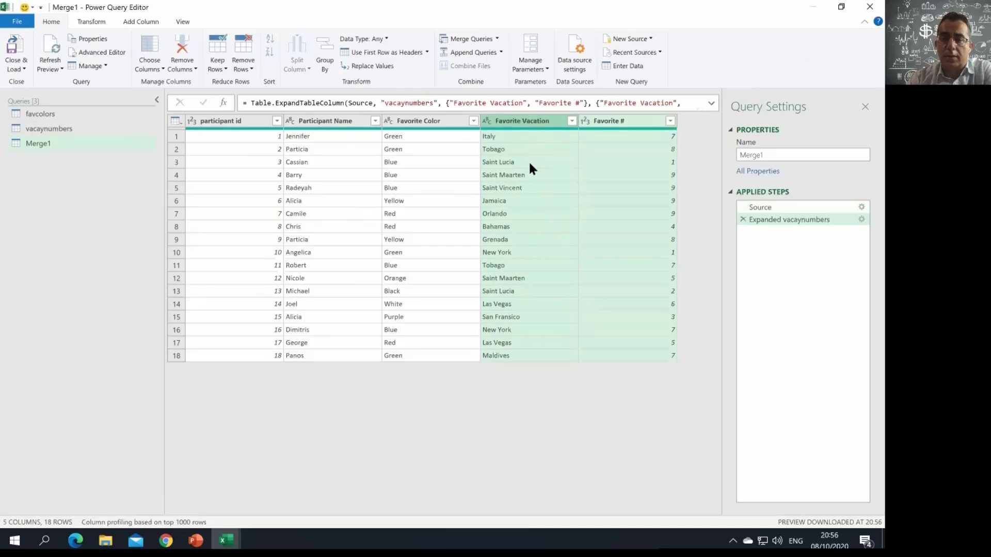
- Load the merged query into a worksheet and rename that sheet as result
left_click(14, 48)
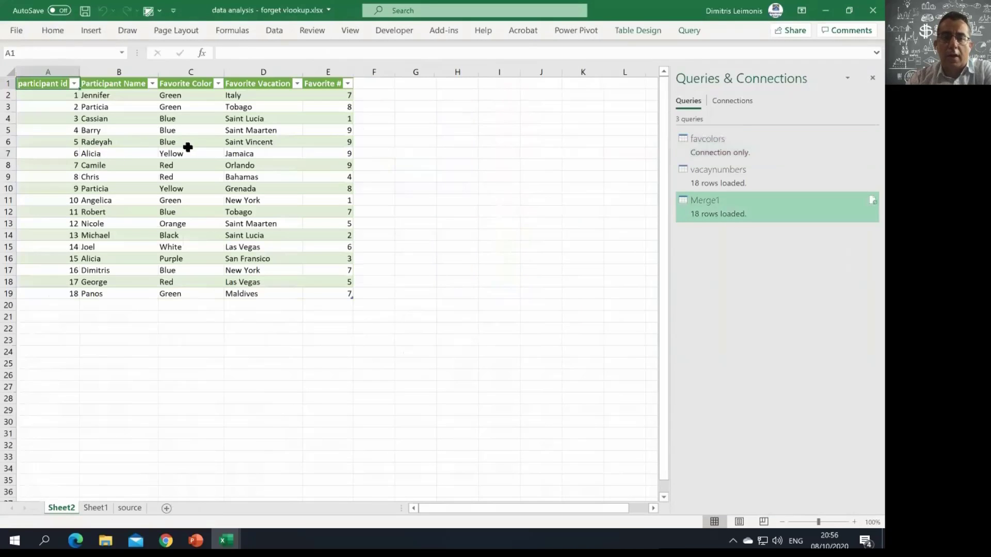
left_click(95, 511)
left_click(65, 508)
double_click(64, 507)
type("re")
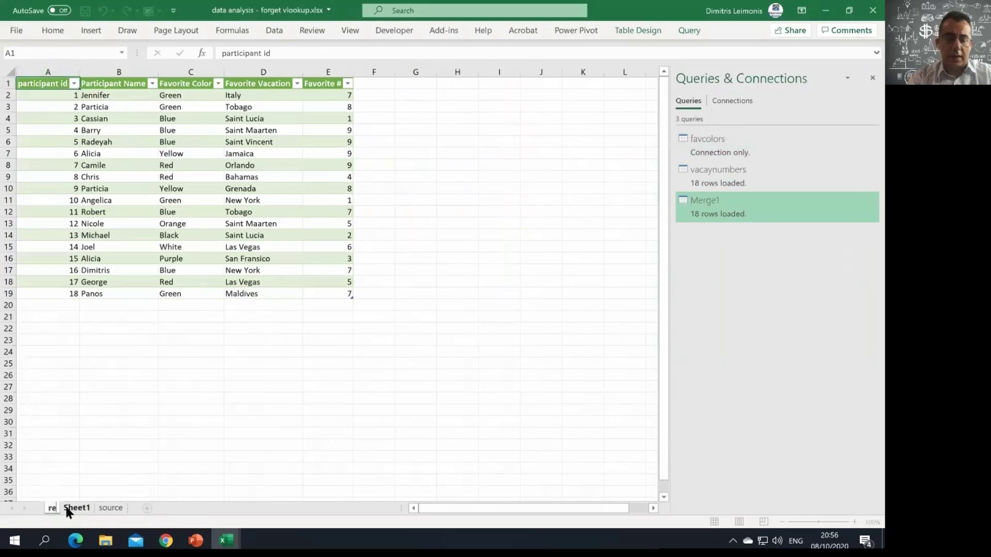
type("sult")
key("Return")
- Delete the Sheet1 worksheet holding the vacaynumbers query output and place the source sheet before result
left_click(91, 508)
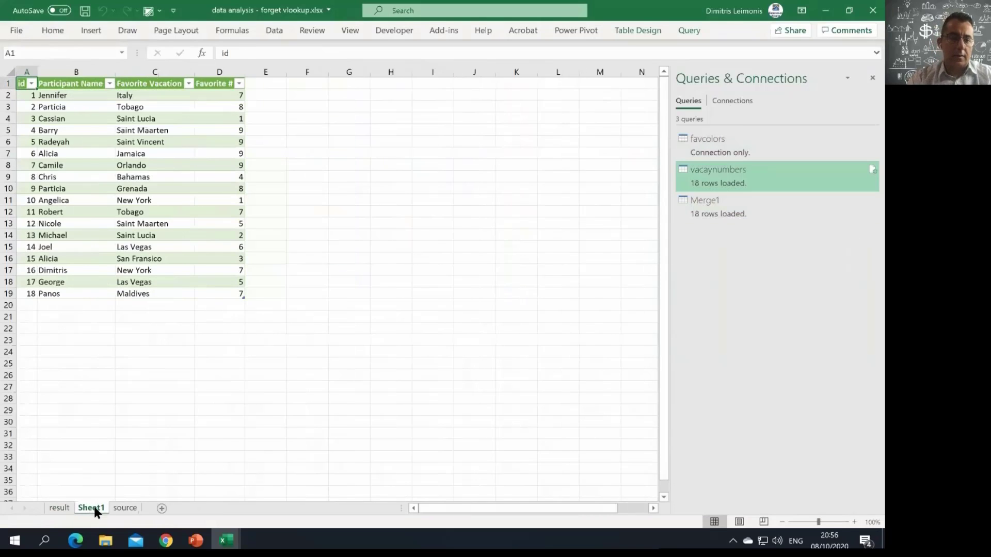
left_click(124, 509)
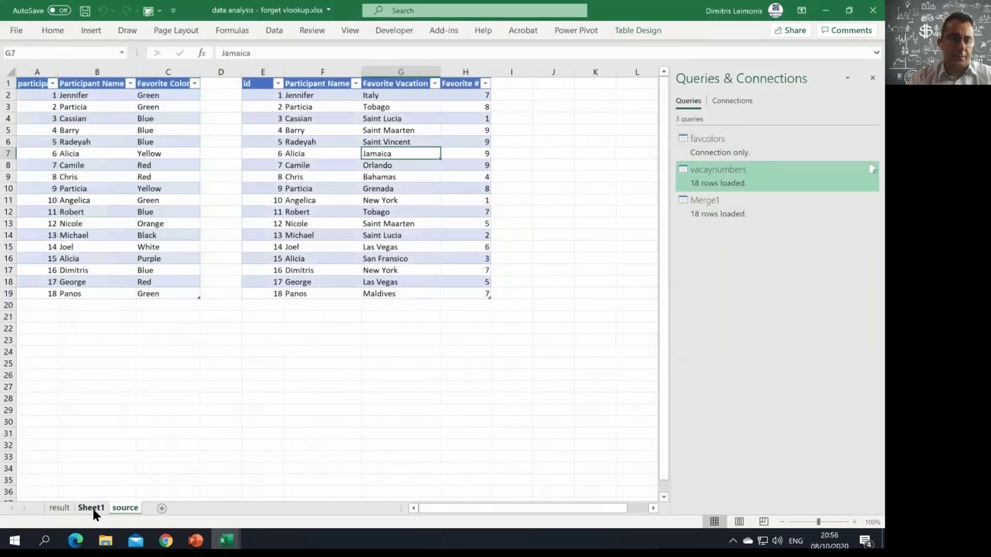
left_click(89, 508)
right_click(88, 506)
left_click(140, 352)
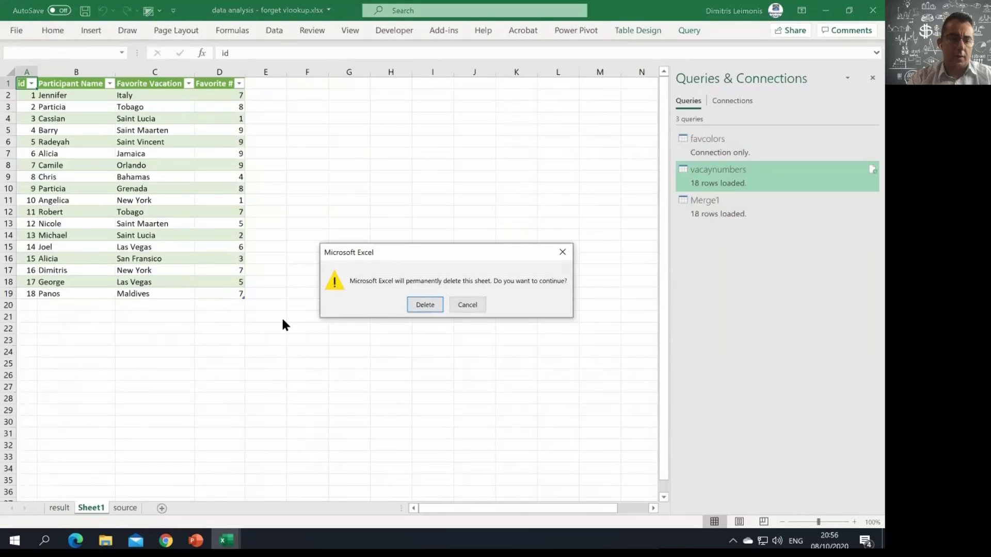
left_click(425, 305)
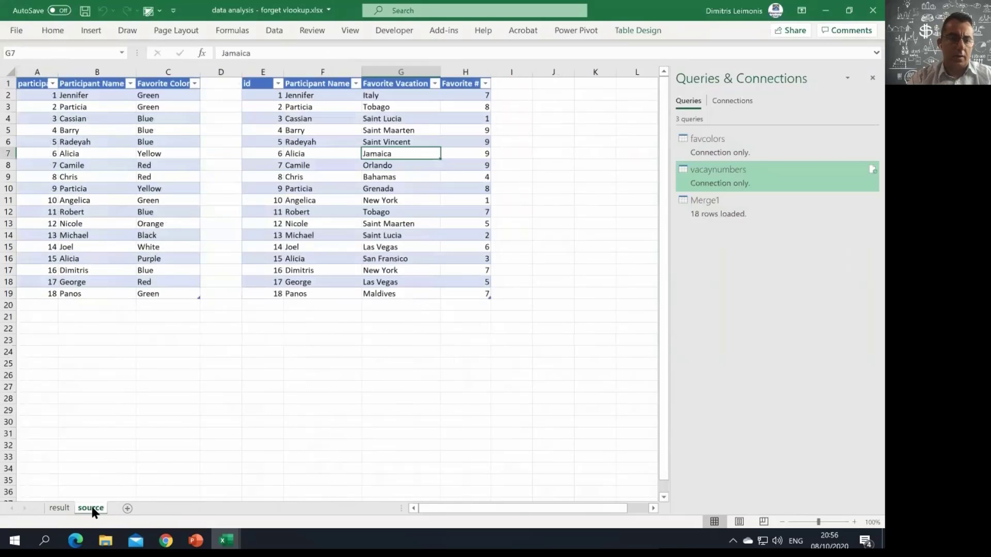
left_click_drag(92, 506, 47, 503)
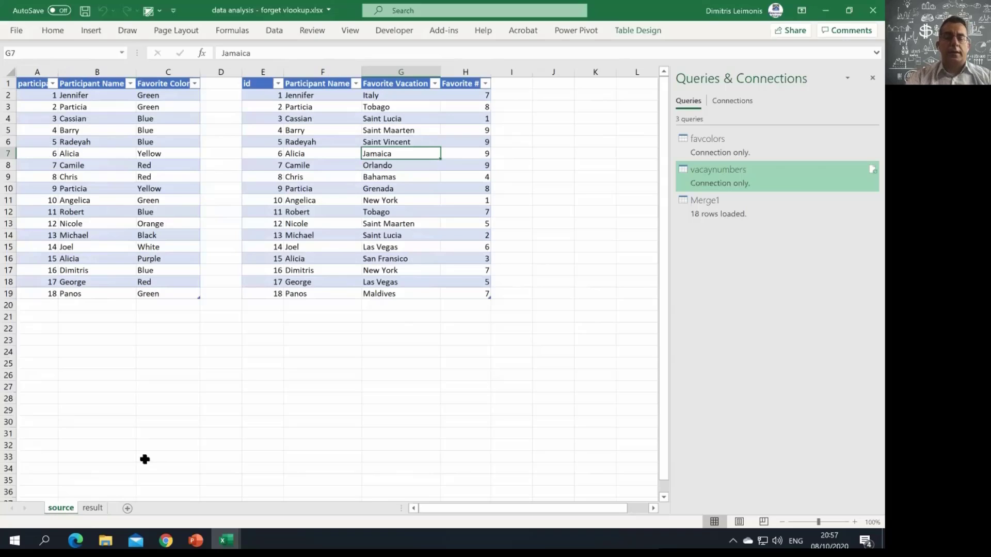
- Add a new row to the favcolors source table by entering a participant's first name in B20
left_click(63, 304)
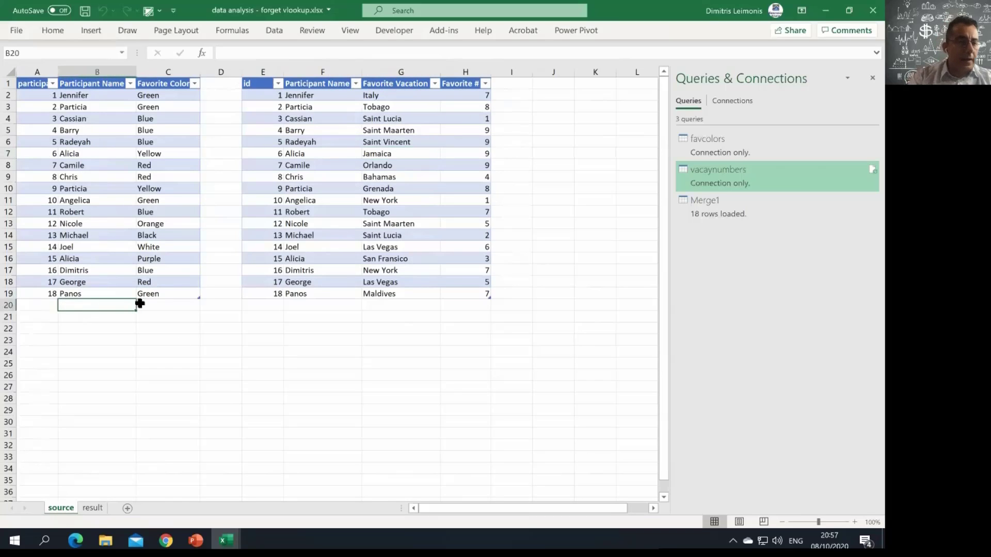
type("Dimitris")
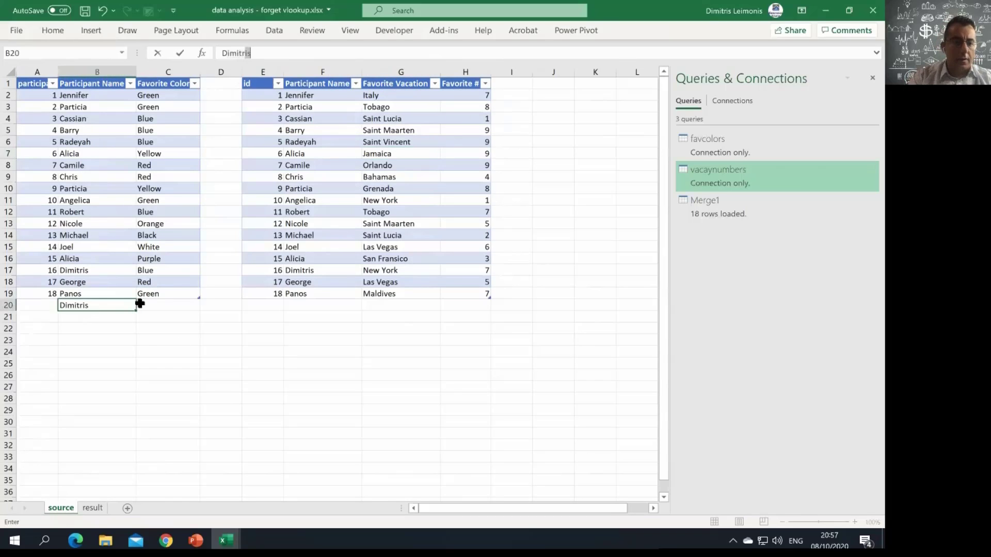
key("Return")
type("'")
key("Escape")
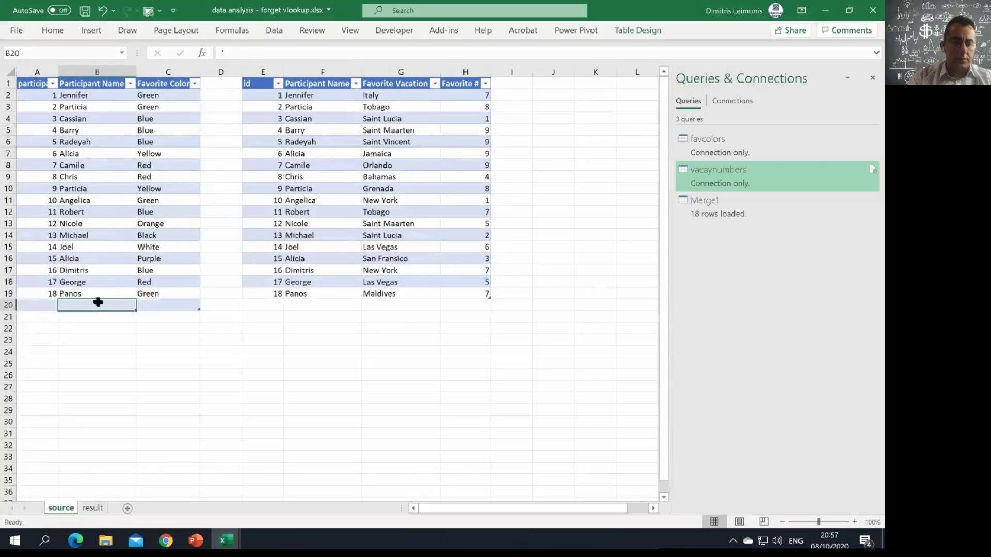
type("Dimit")
key("Tab")
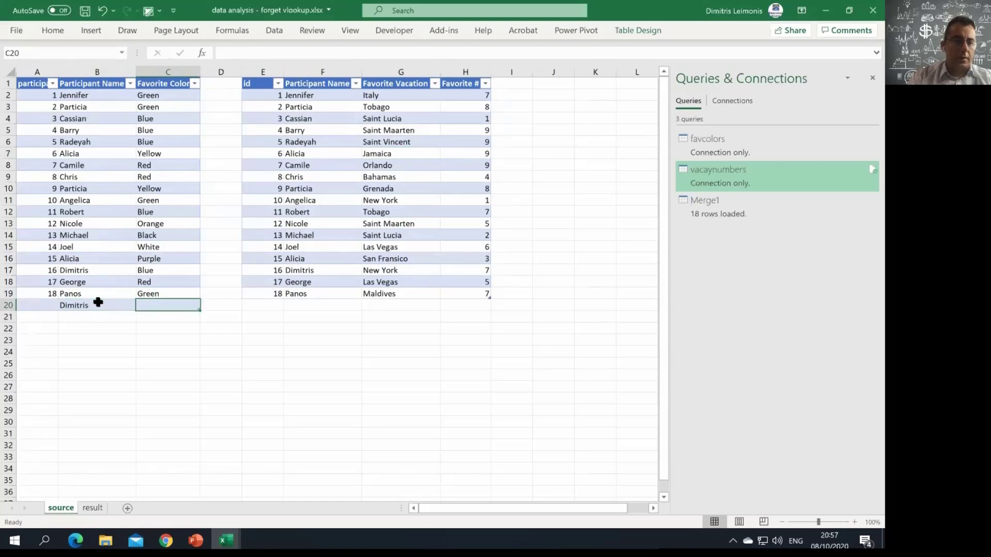
- Set the new participant's favorite color in C20 to Navy Blue
type("B")
key("BackSpace")
type("v")
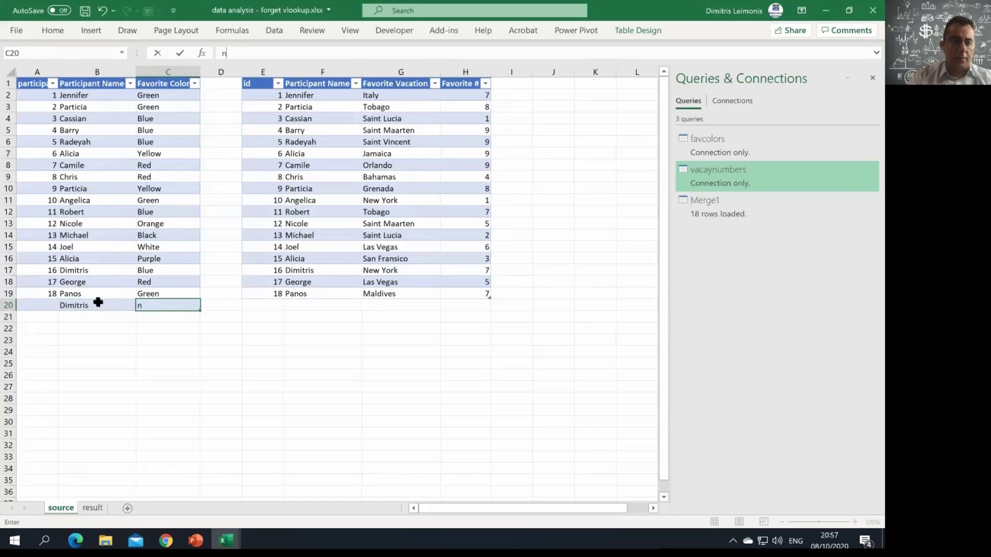
key("BackSpace")
type("Nav")
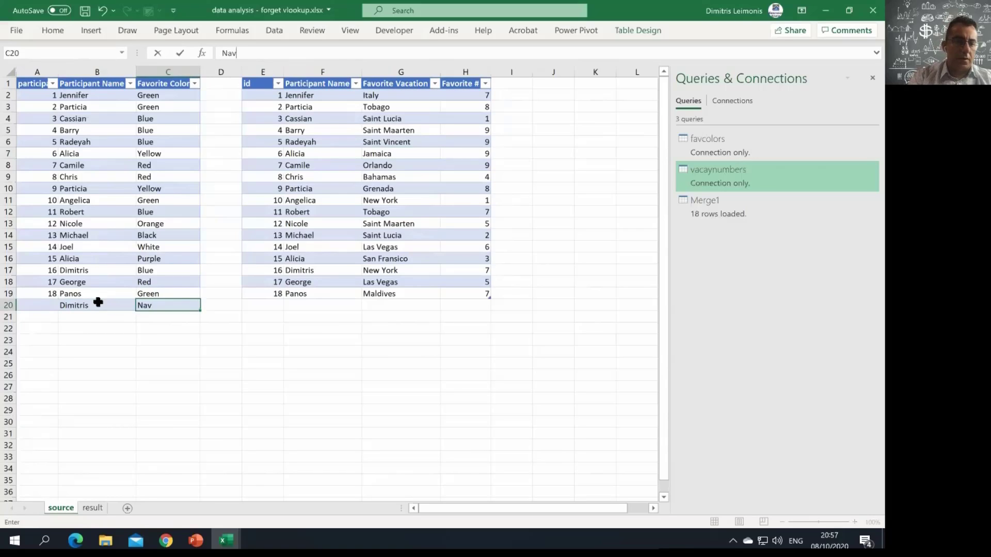
type("y Blue")
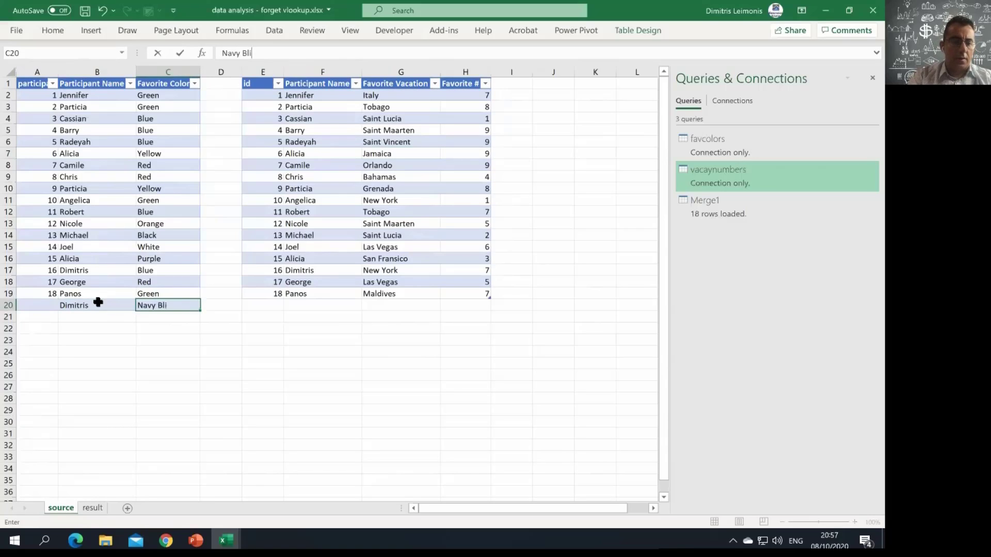
- Set the new participant's id in A20 to 19 and save the workbook
left_click(49, 308)
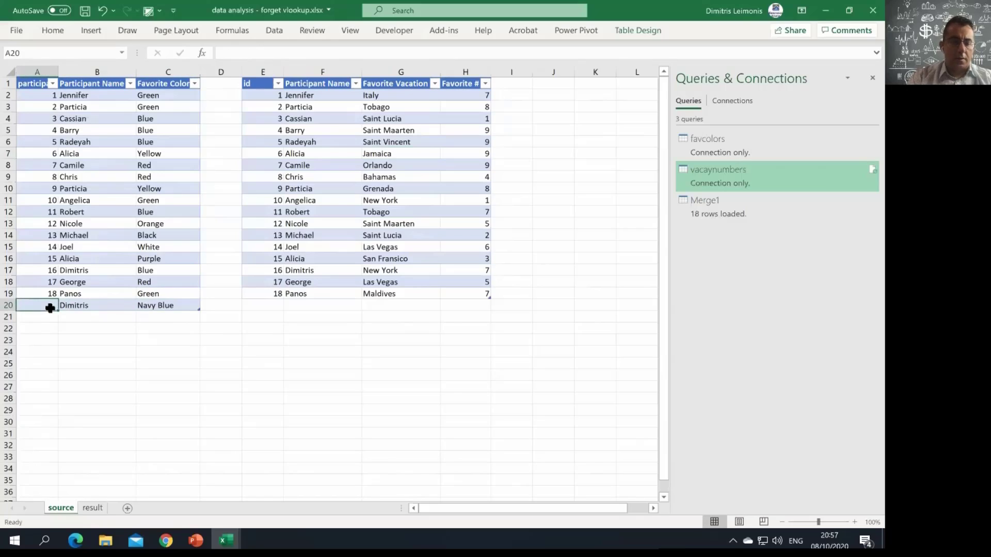
type("19")
key("Return")
left_click(272, 304)
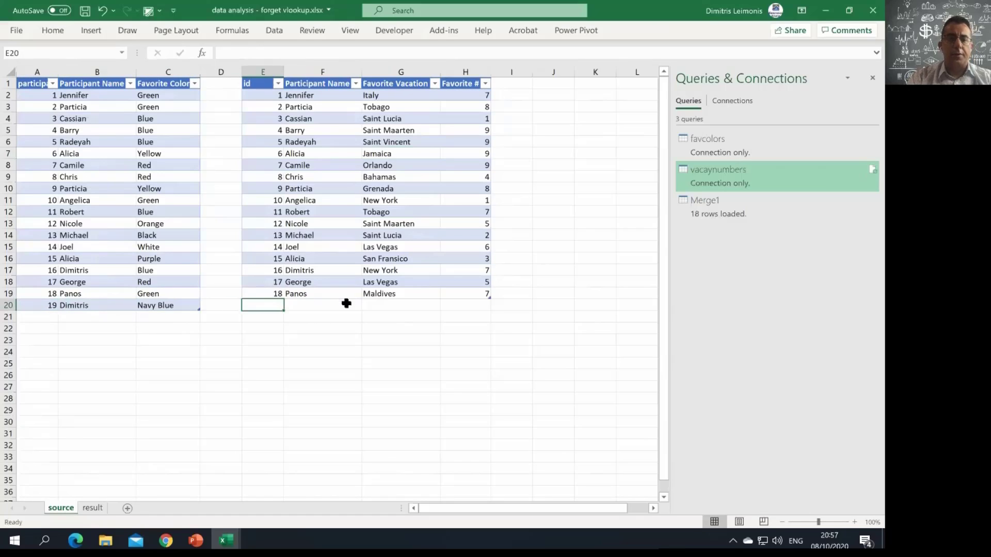
left_click(84, 13)
- Refresh the merged table on the result sheet and check the new participant's row, including its vacation field
left_click(93, 507)
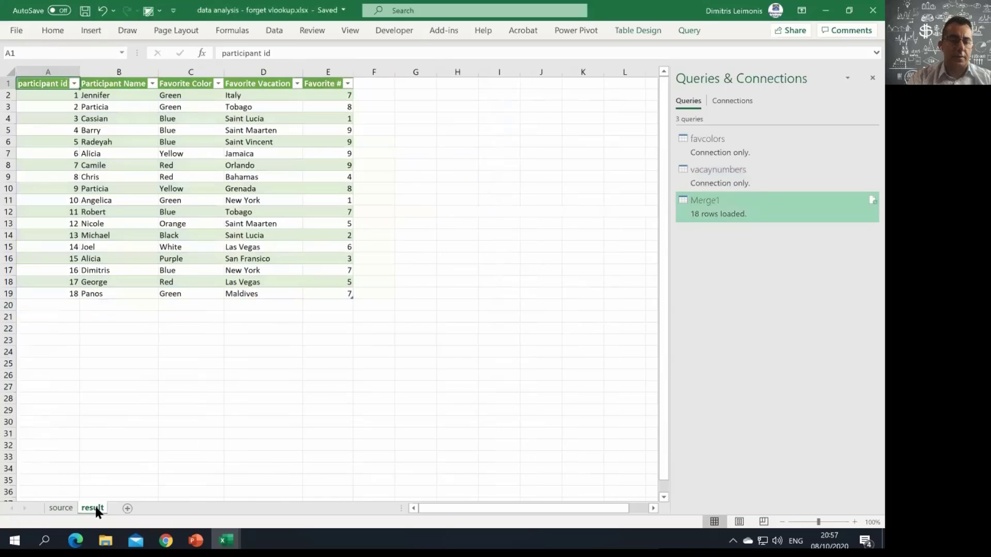
right_click(134, 209)
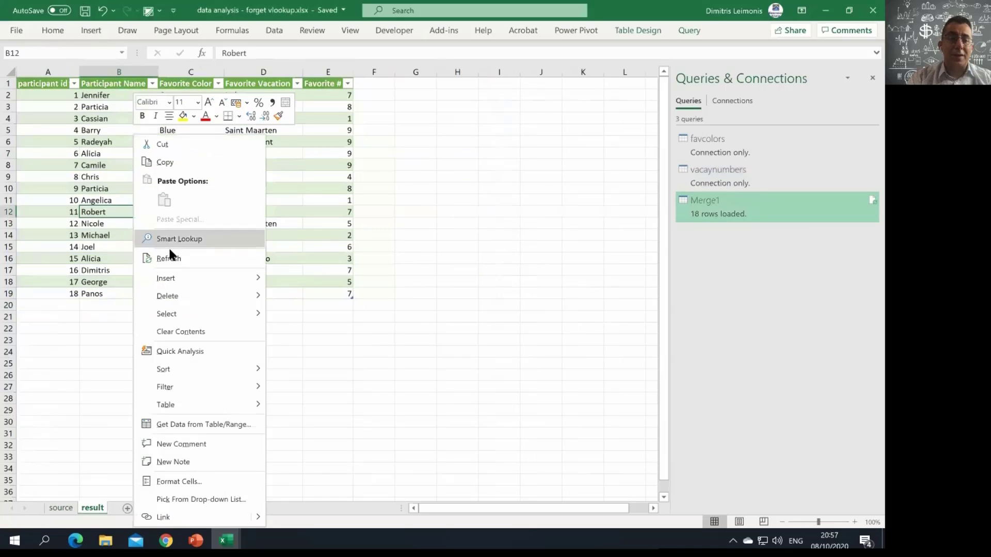
left_click(168, 258)
left_click(102, 305)
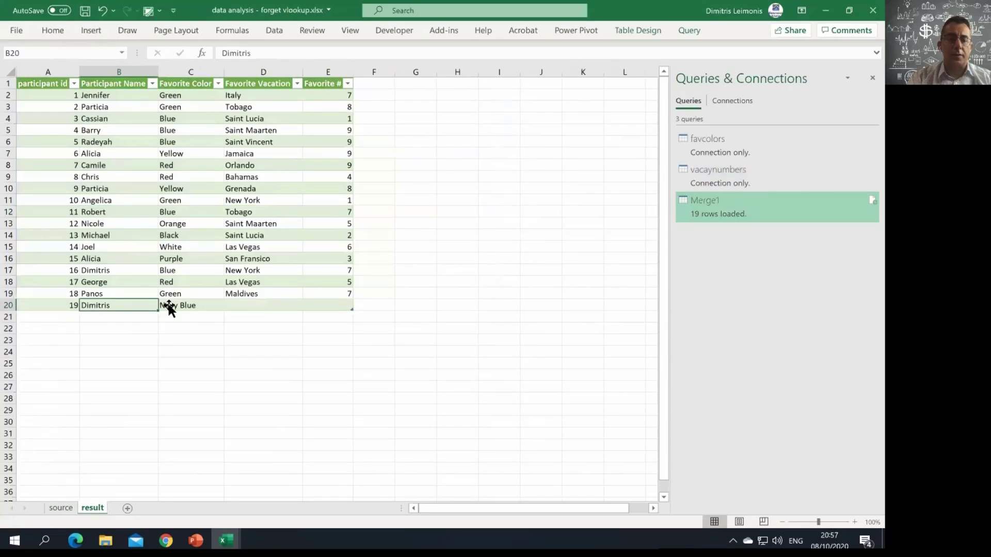
left_click(257, 305)
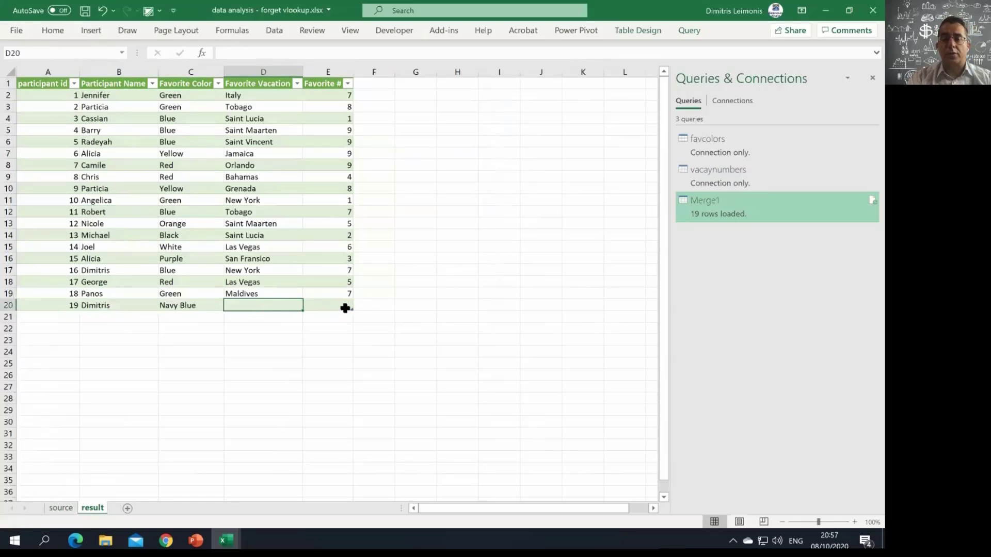
- Open the Merge1 query for editing in Power Query and rename it as Full Staff info
left_click(754, 199)
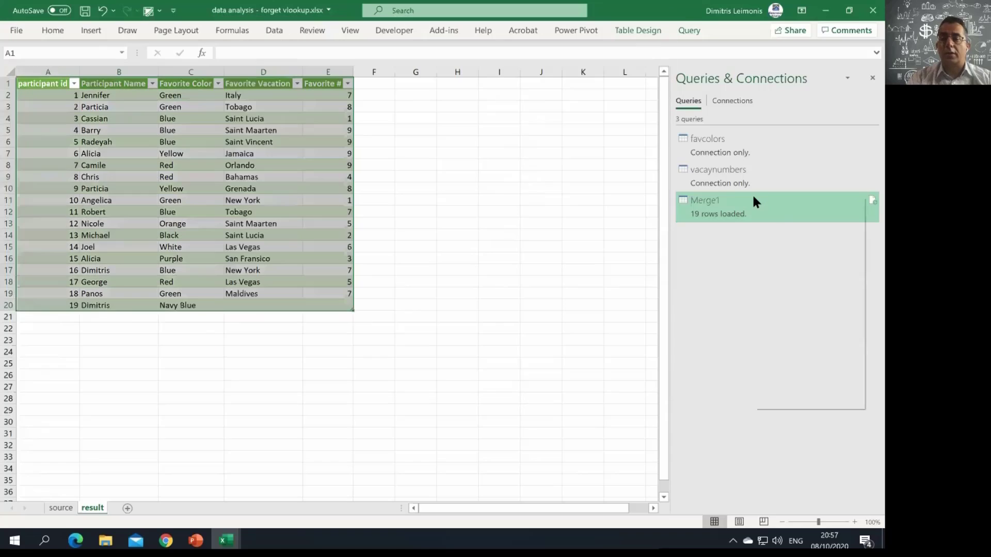
right_click(754, 198)
left_click(787, 230)
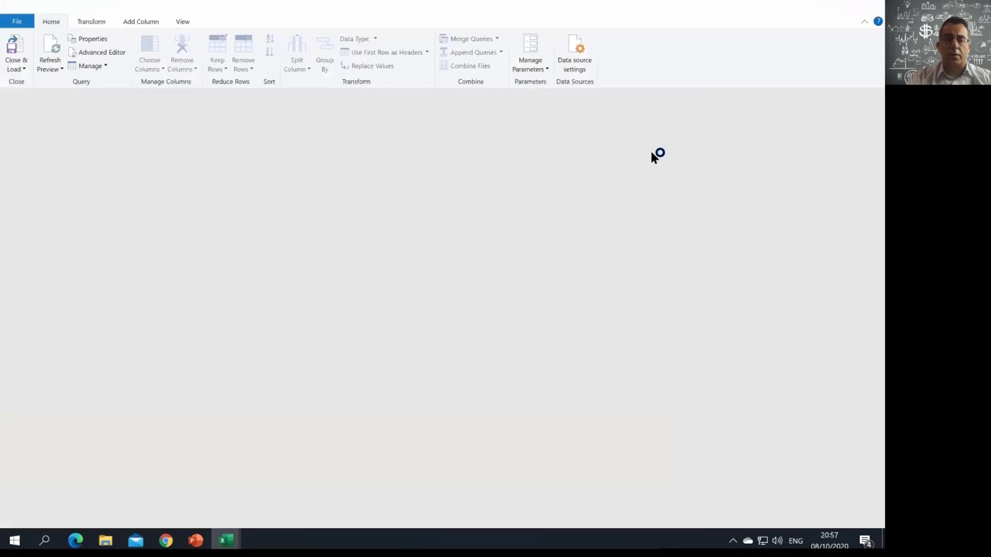
double_click(783, 150)
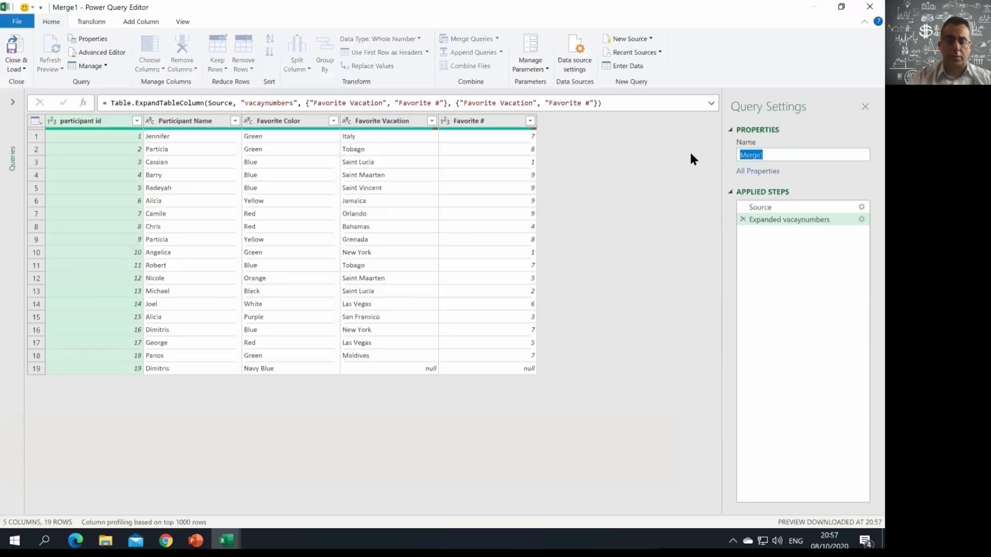
type("Full ")
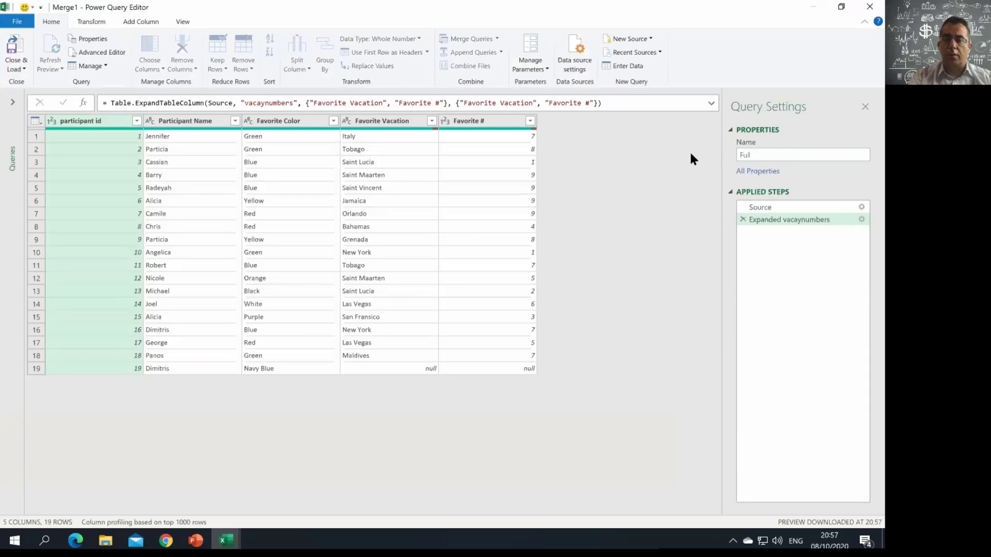
type("Staff.un")
key("BackSpace")
key("BackSpace")
type("info")
key("Return")
- Create a new query that references the Full Staff info query
left_click(13, 102)
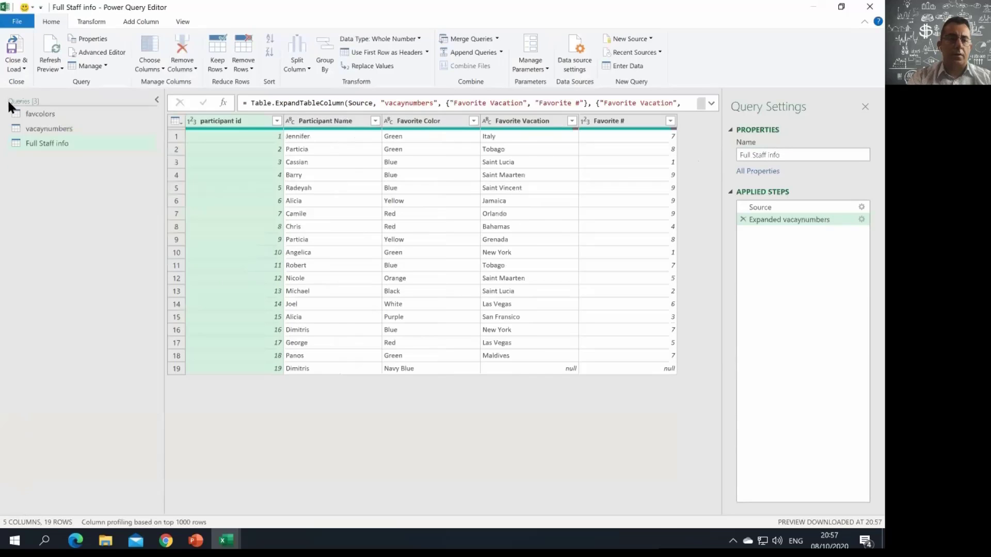
right_click(71, 139)
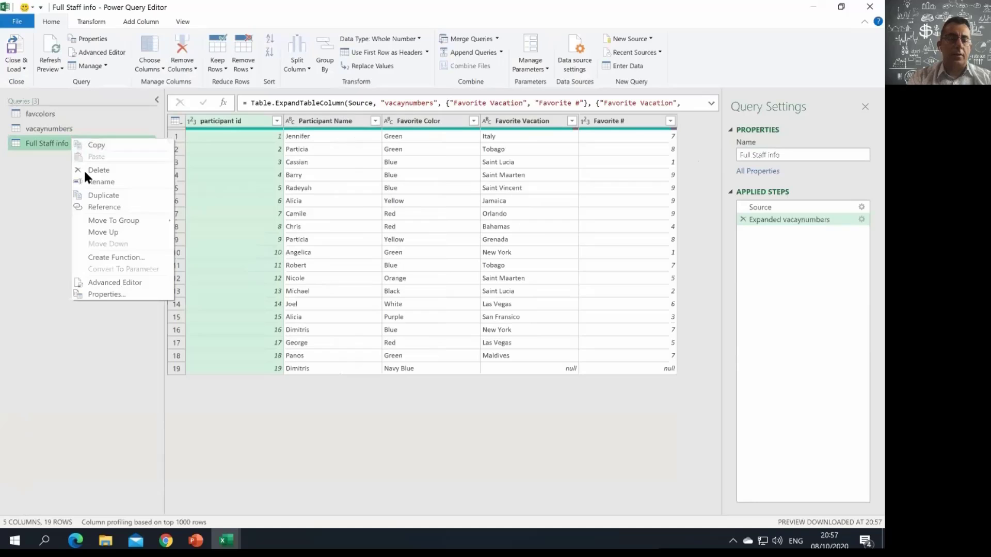
left_click(104, 207)
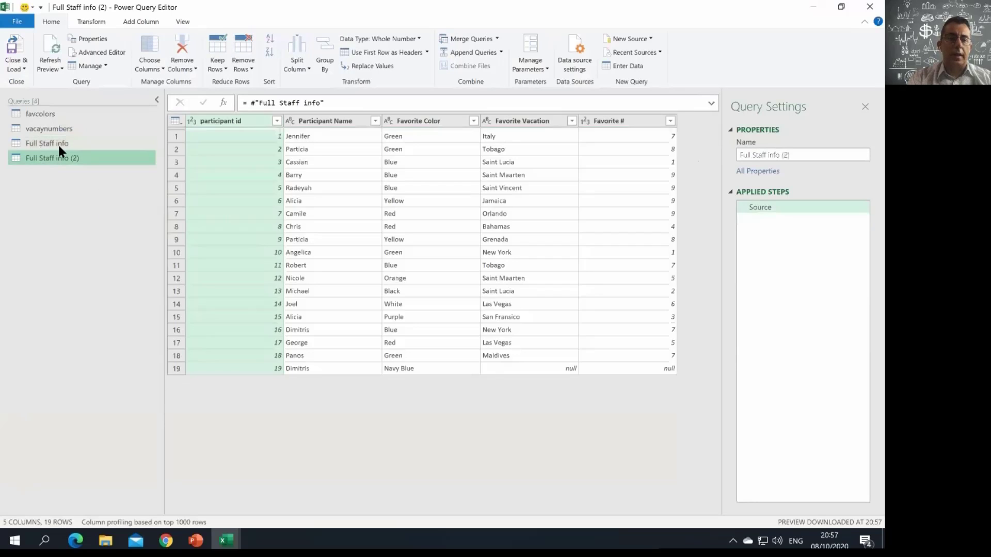
- Rename the new referenced query as Audit Clients
left_click(796, 155)
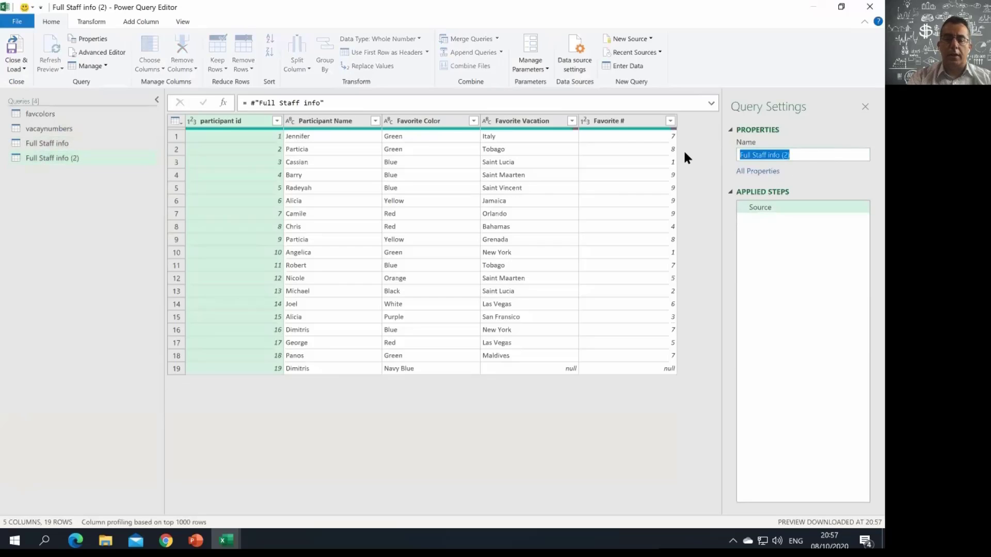
type("Audit")
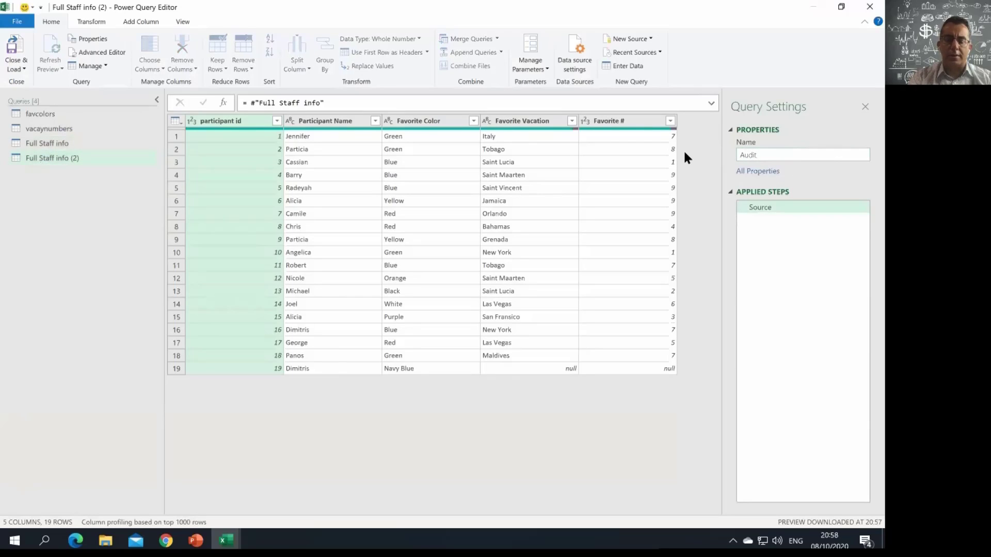
type(" Client")
key("Return")
left_click(780, 153)
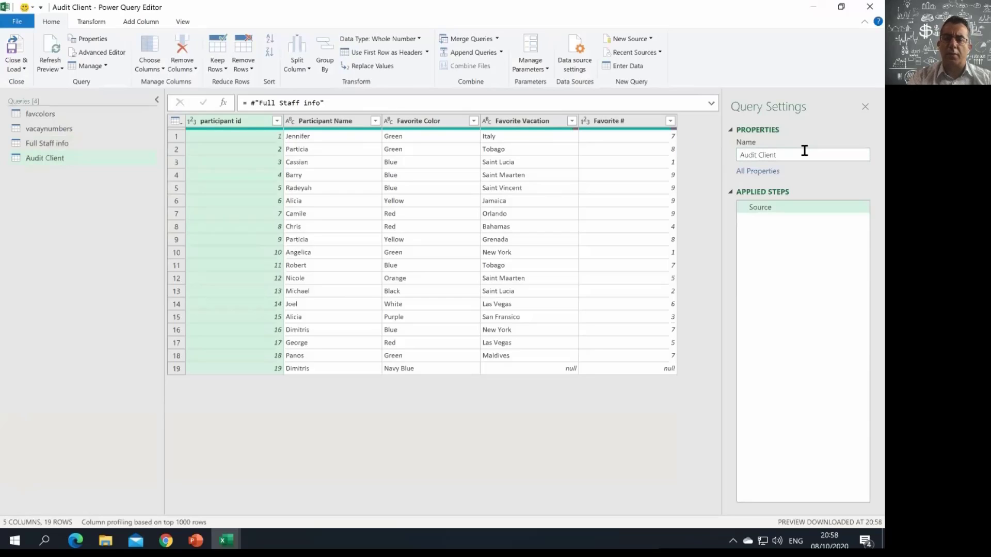
type("s")
key("Return")
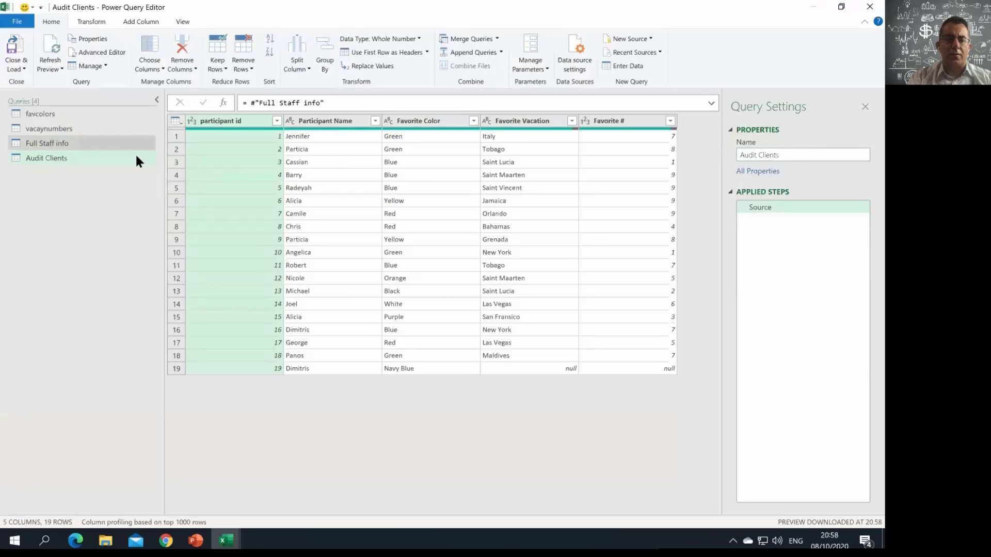
left_click(116, 161)
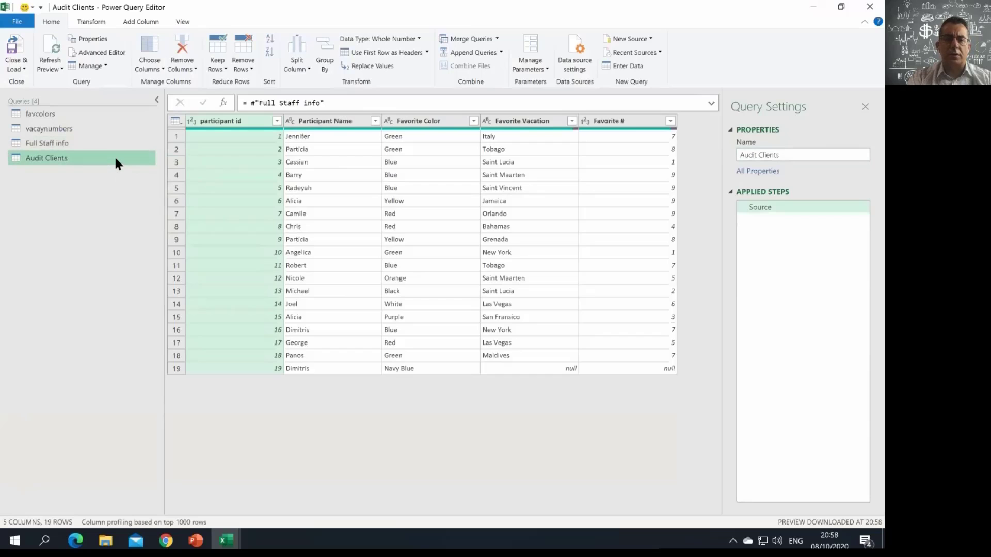
- Rename the referenced query as Audit for Missing data
left_click(788, 156)
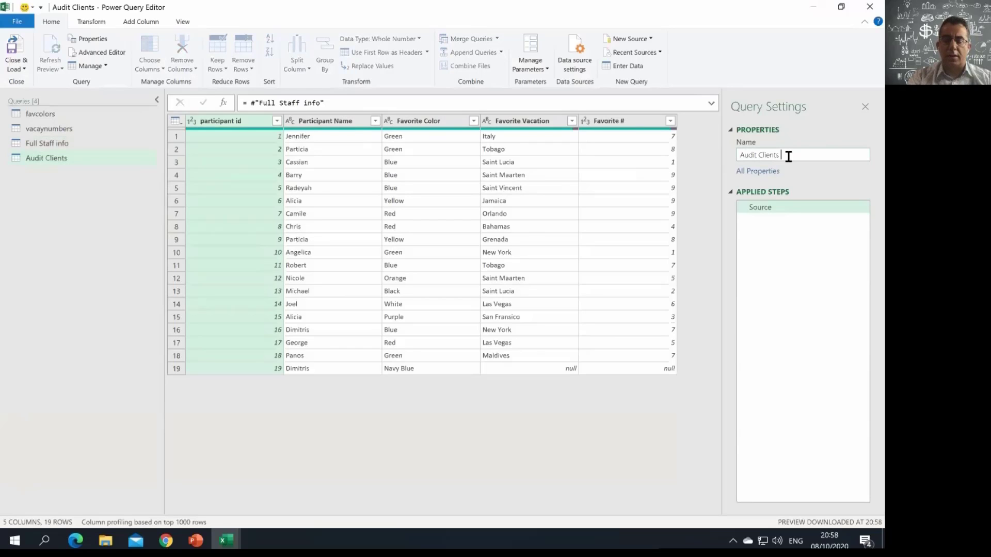
key("BackSpace")
key("BackSpace")
key("BackSpace")
key("BackSpace")
key("BackSpace")
key("BackSpace")
key("BackSpace")
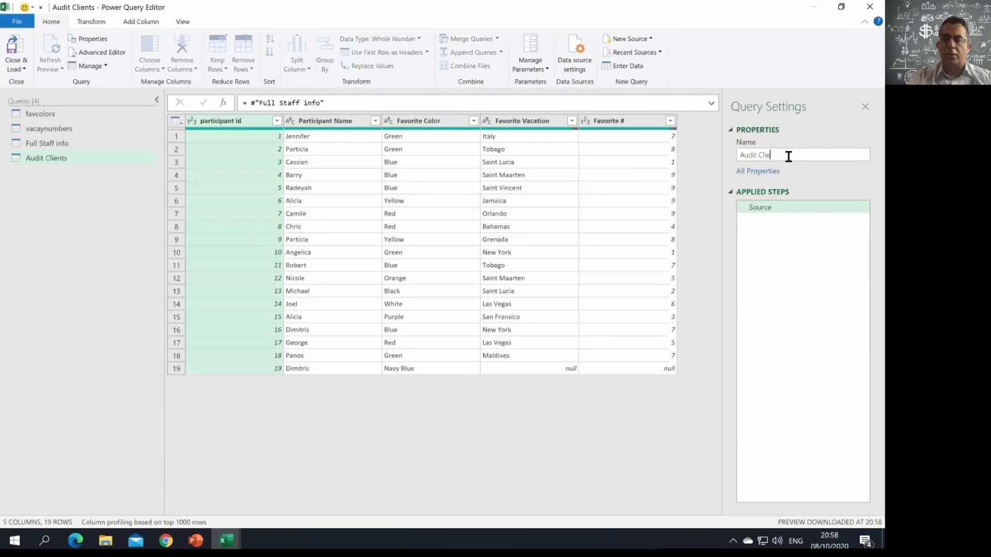
type("S")
key("BackSpace")
type("for mis")
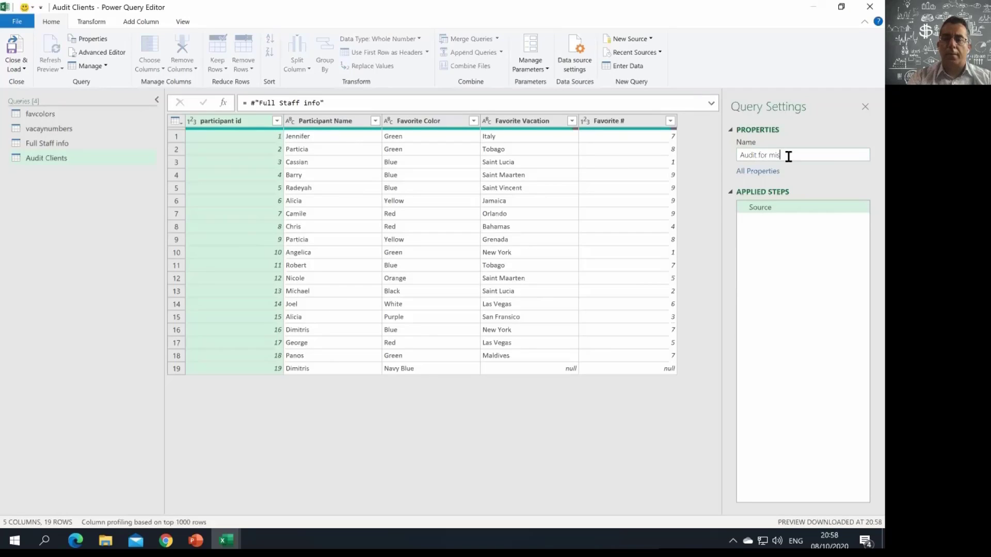
key("BackSpace")
type("Missing data")
key("Return")
- Filter the Favorite # column of the audit query to keep only the null rows
left_click(670, 120)
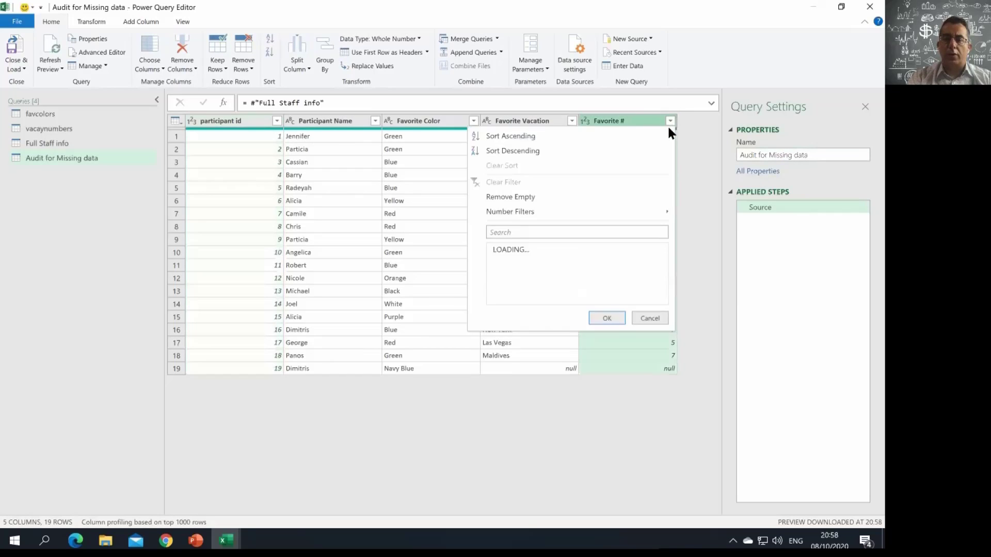
left_click(496, 249)
left_click(497, 261)
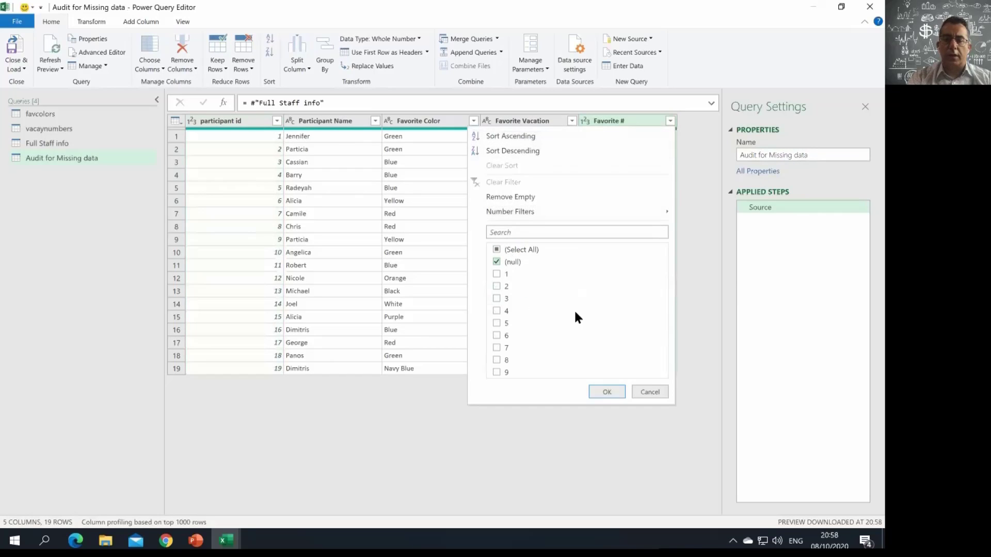
left_click(607, 392)
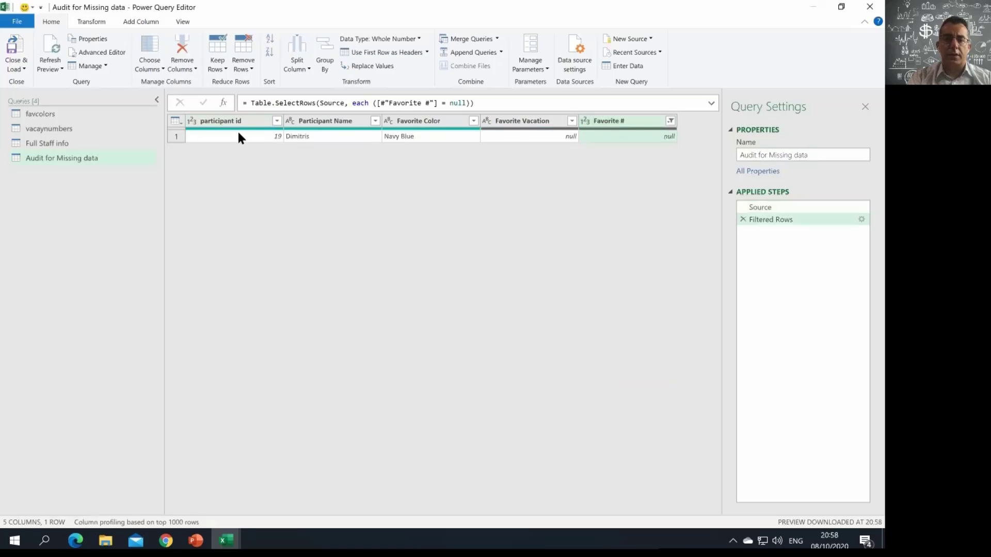
- Close and load the audit query to a new worksheet and rename that sheet as audit
left_click(13, 46)
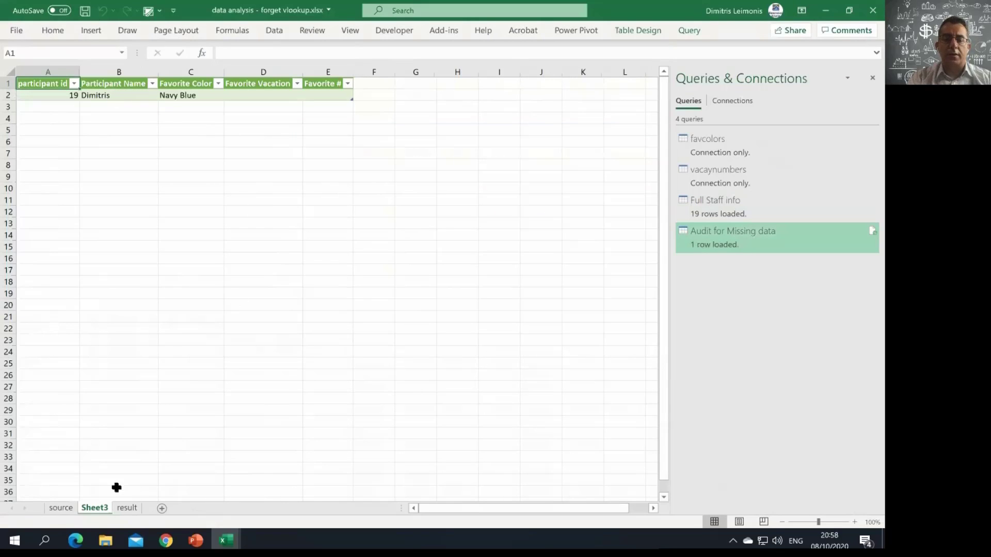
double_click(97, 506)
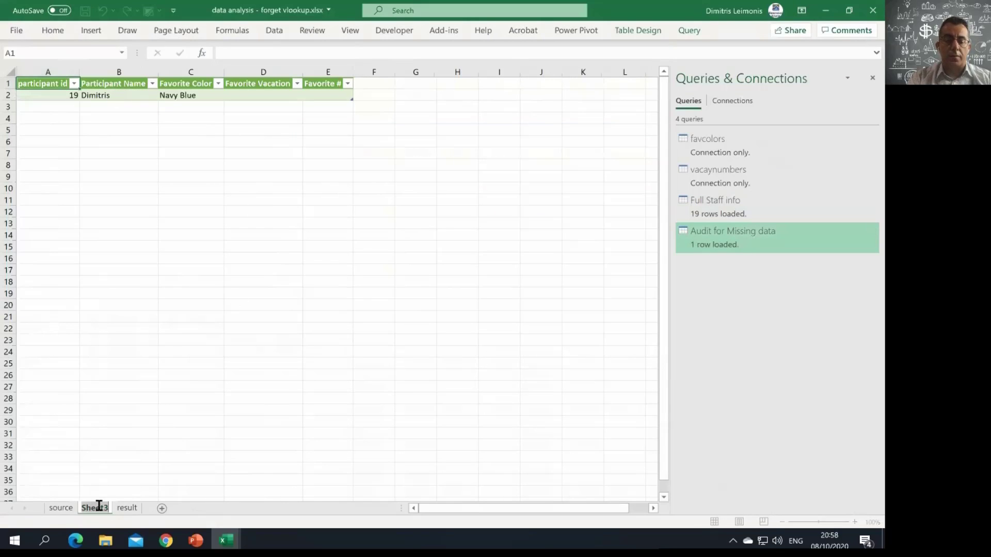
type("audit")
key("Return")
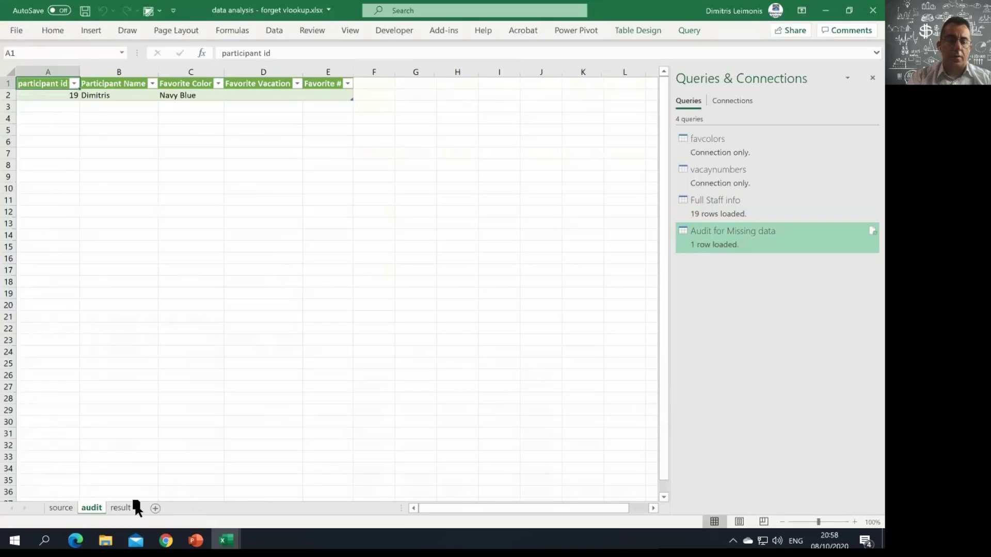
- Compare the source, audit and result sheets and preview the Audit for Missing data query
left_click(64, 508)
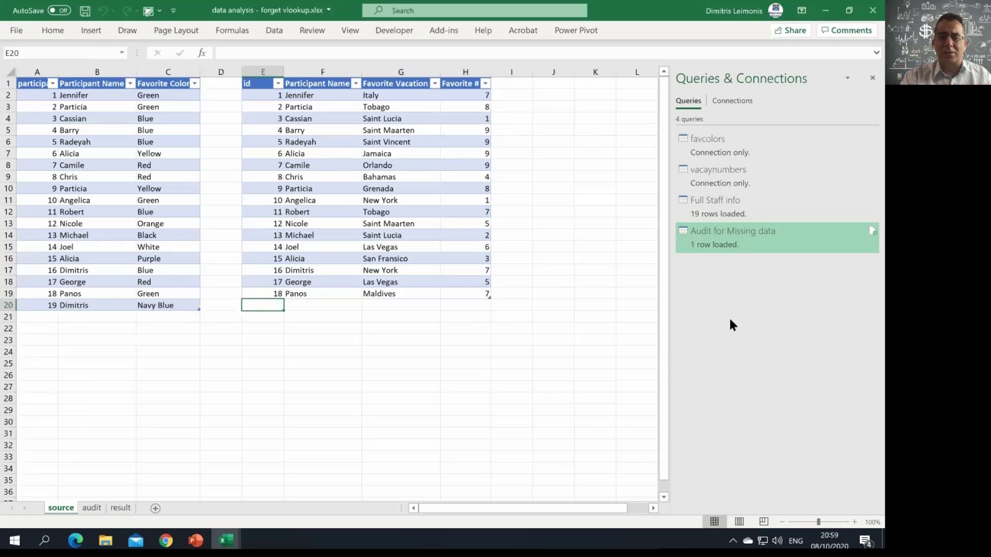
mouse_move(725, 239)
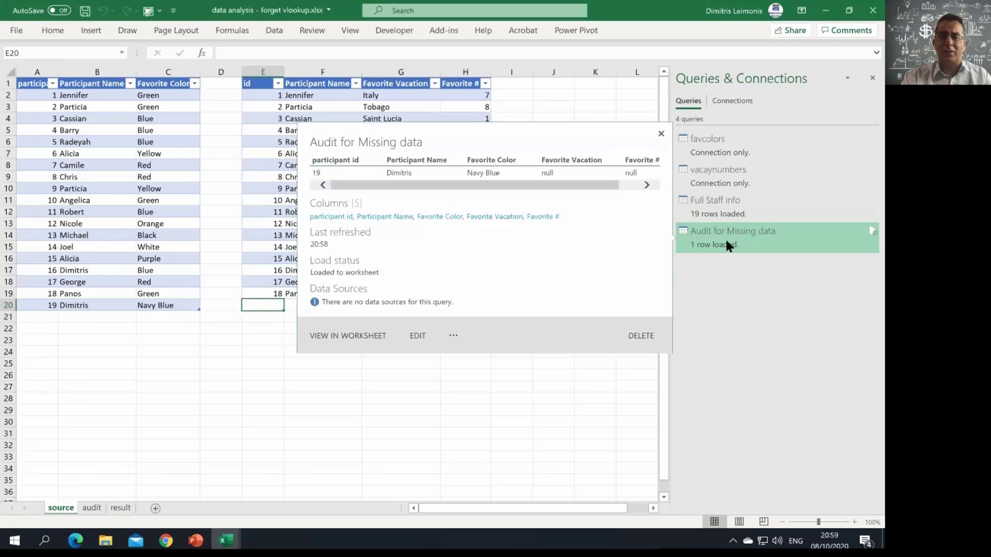
left_click(729, 213)
left_click(726, 231)
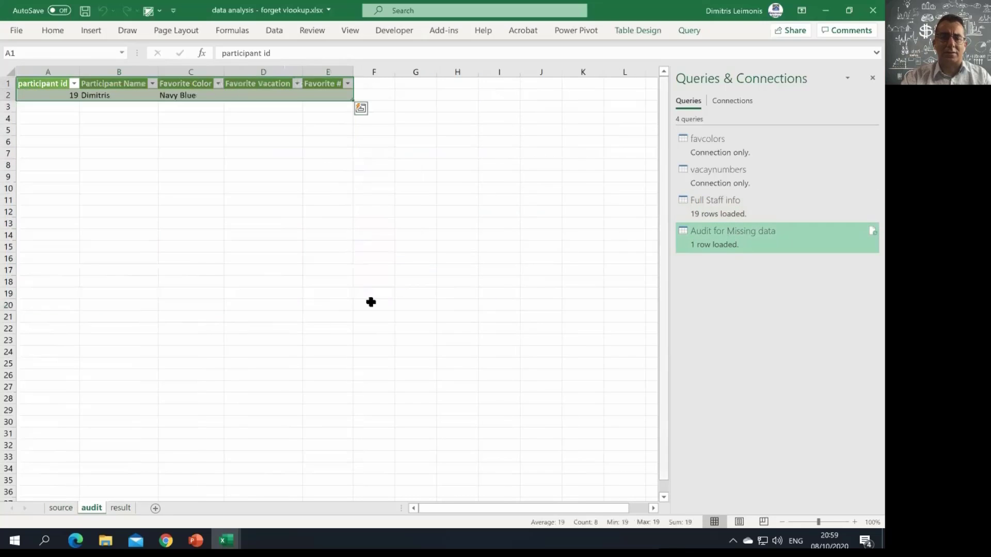
left_click(117, 508)
left_click(62, 508)
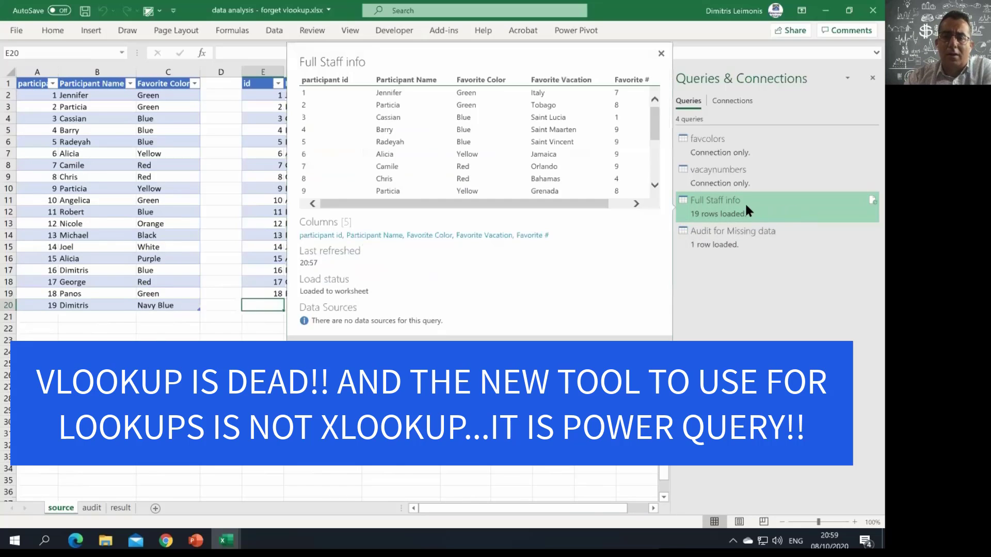
- Review the favcolors, vacaynumbers and Full Staff info queries in Power Query, close the editor, and return to the source sheet to preview Full Staff info
right_click(744, 204)
left_click(774, 236)
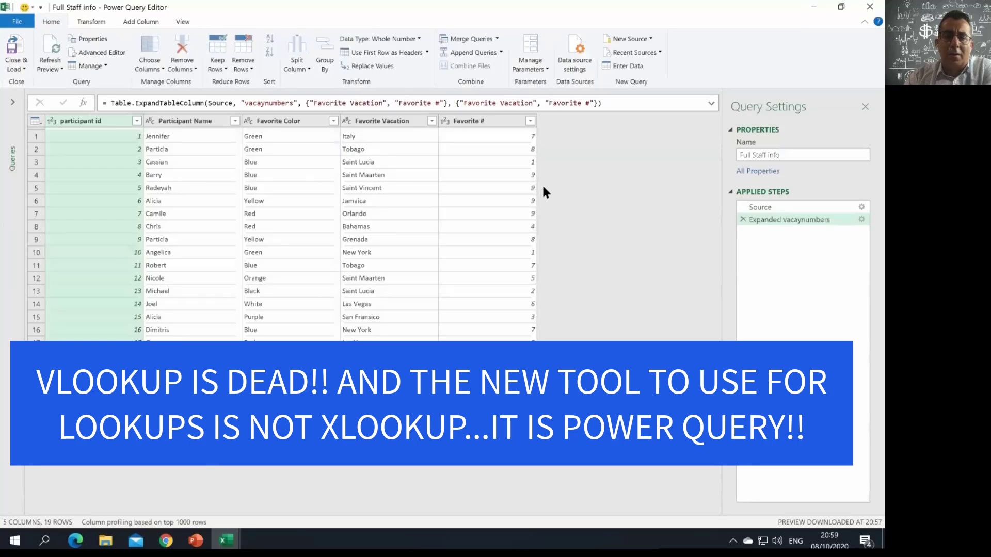
left_click(14, 99)
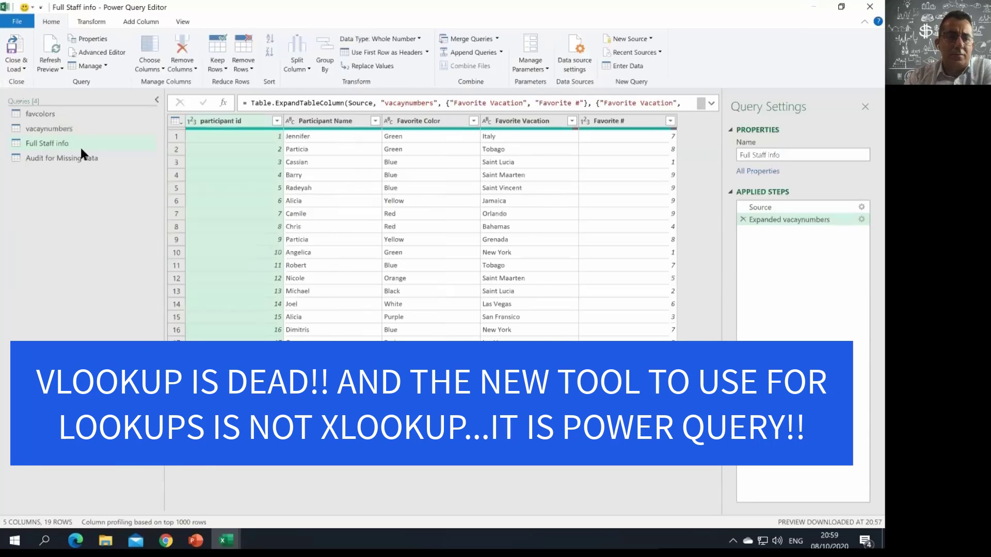
left_click(60, 114)
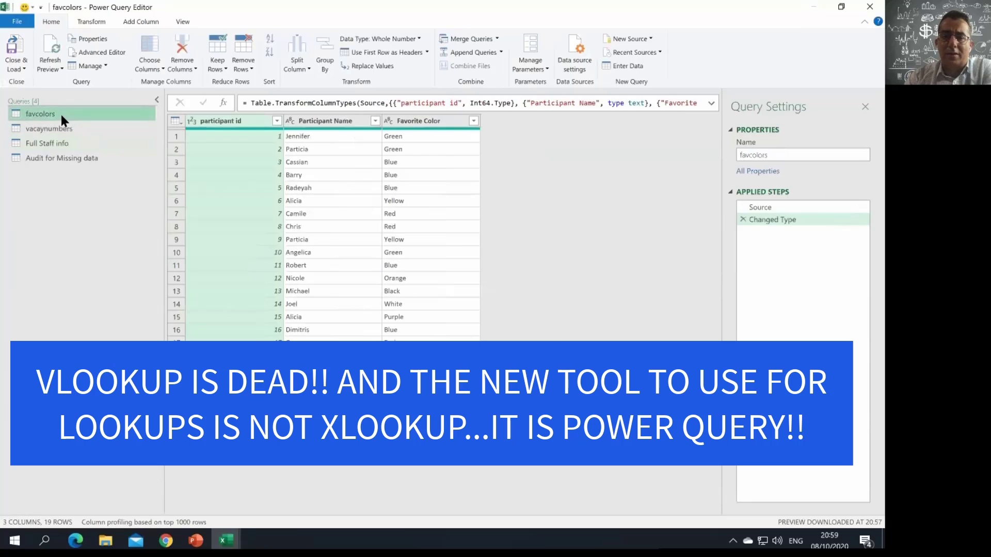
left_click(63, 128)
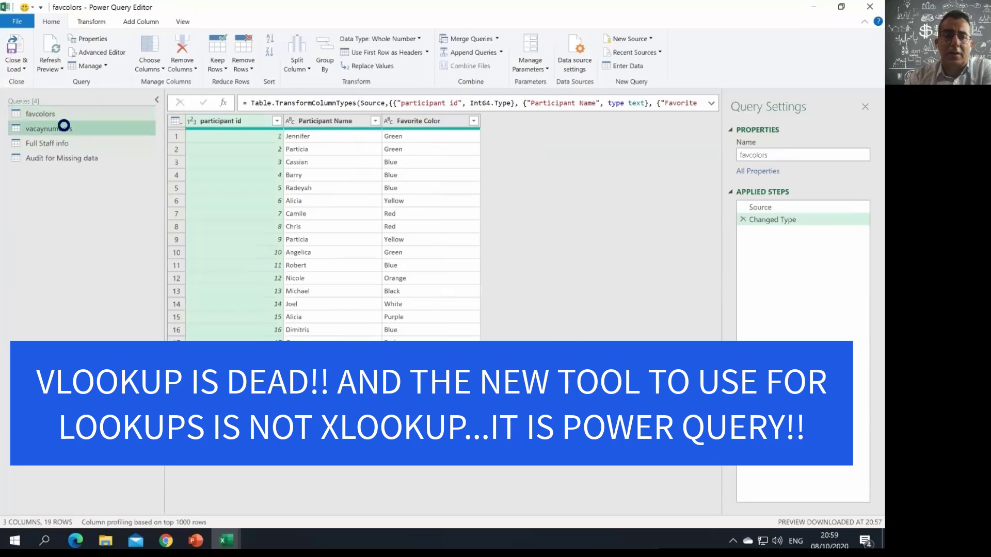
left_click(64, 142)
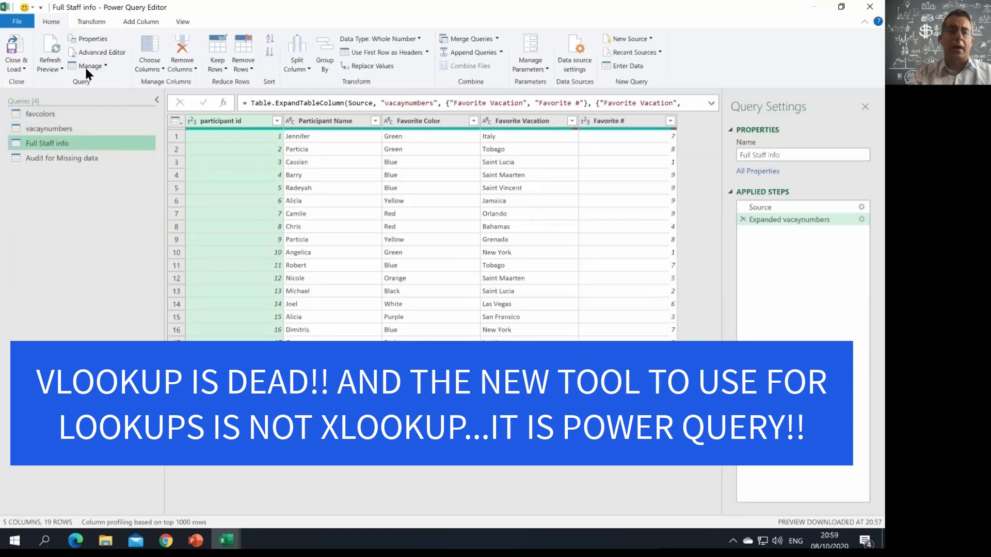
left_click(14, 49)
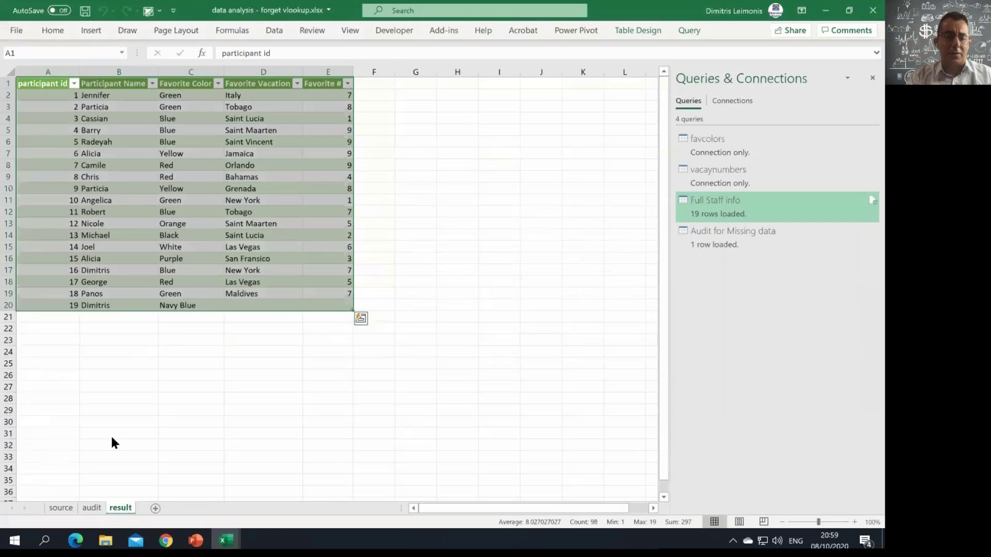
left_click(60, 507)
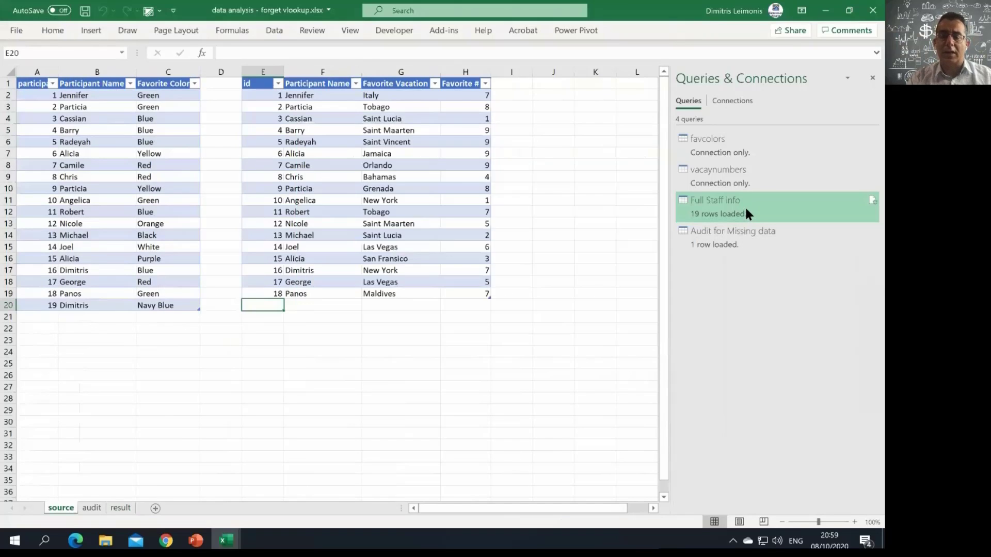
mouse_move(746, 210)
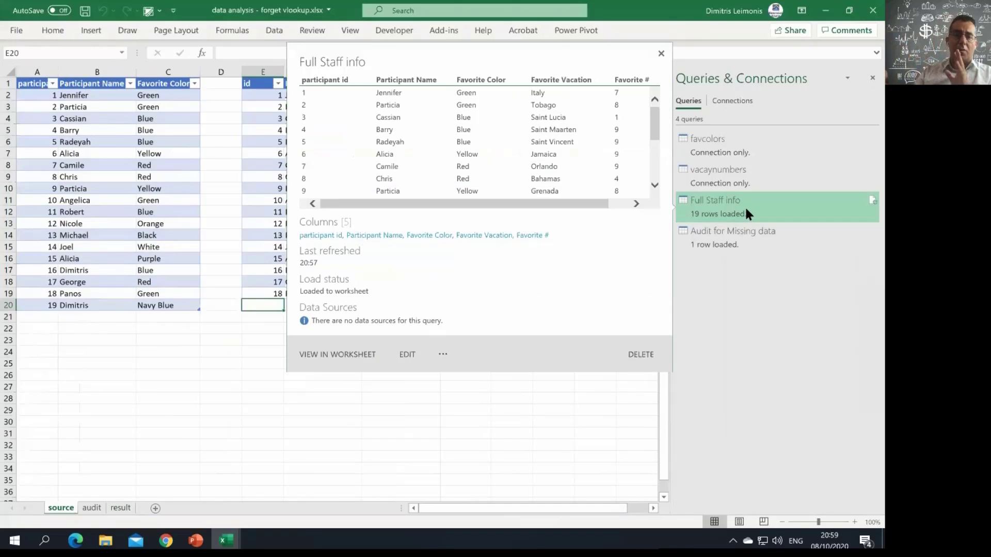